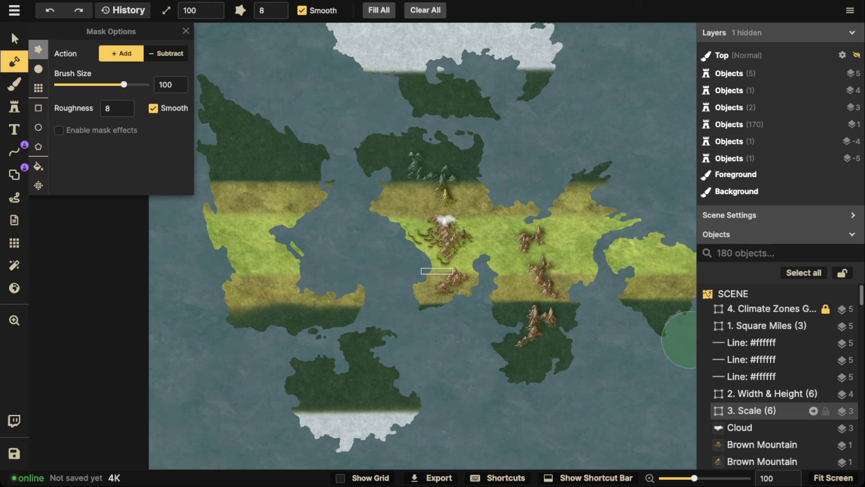
- Select the locked Plates group in the scene's object list and set its opacity to 1
{"action": "scroll", "coordinate": [743, 406], "scroll_direction": "down", "scroll_amount": 5}
{"action": "scroll", "coordinate": [780, 374], "scroll_direction": "down", "scroll_amount": 10}
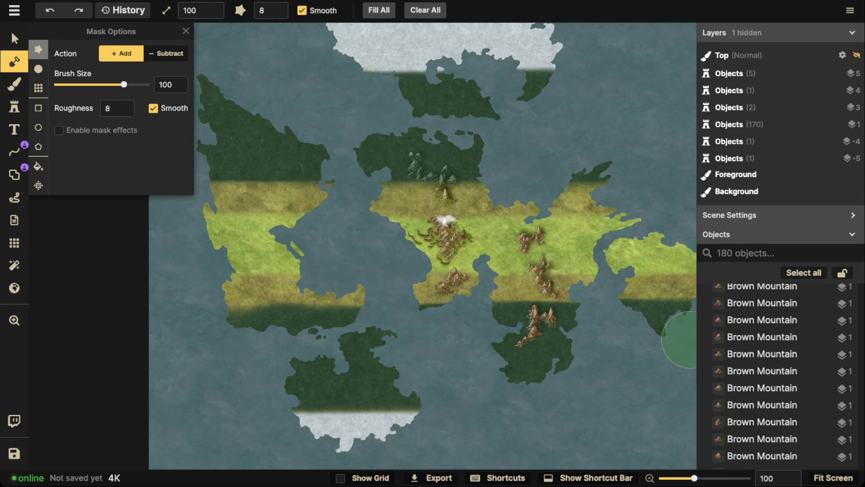
{"action": "left_click", "coordinate": [748, 443]}
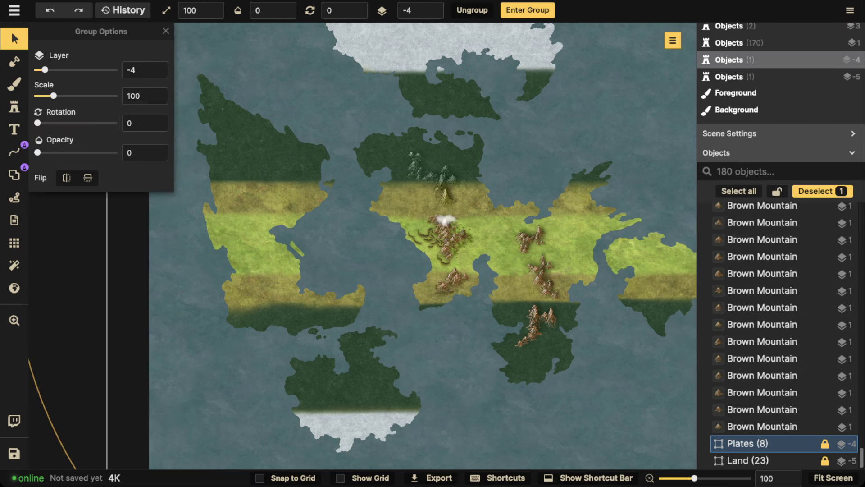
{"action": "left_click", "coordinate": [292, 8]}
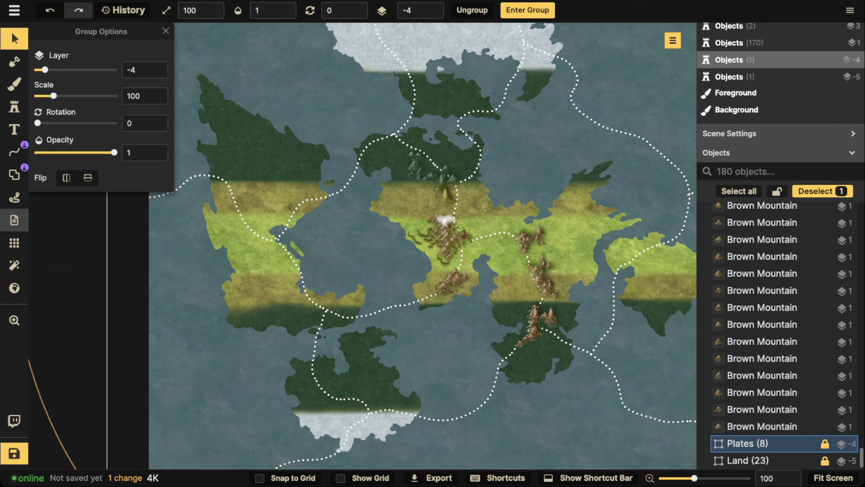
{"action": "left_click", "coordinate": [14, 61]}
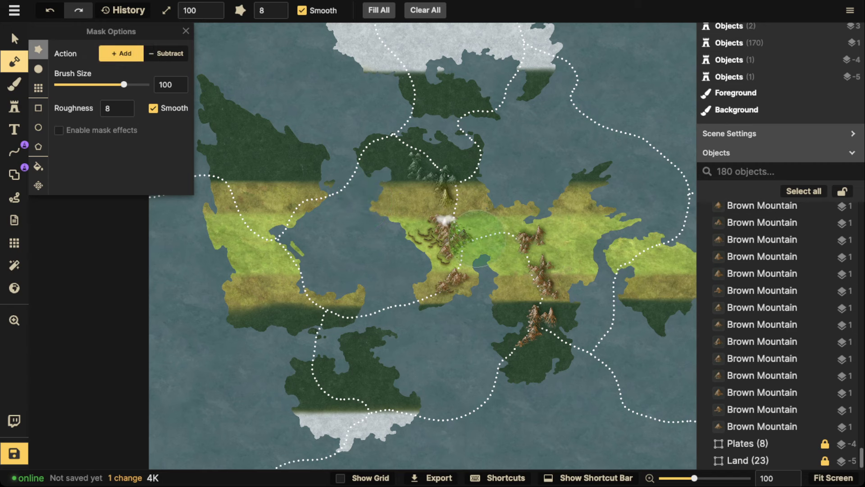
{"action": "left_click", "coordinate": [14, 38]}
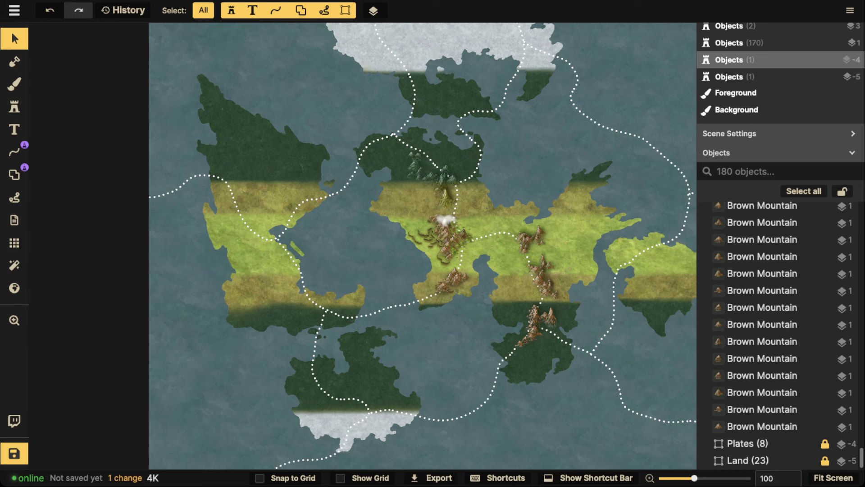
{"action": "scroll", "coordinate": [388, 153], "scroll_direction": "up", "scroll_amount": 1}
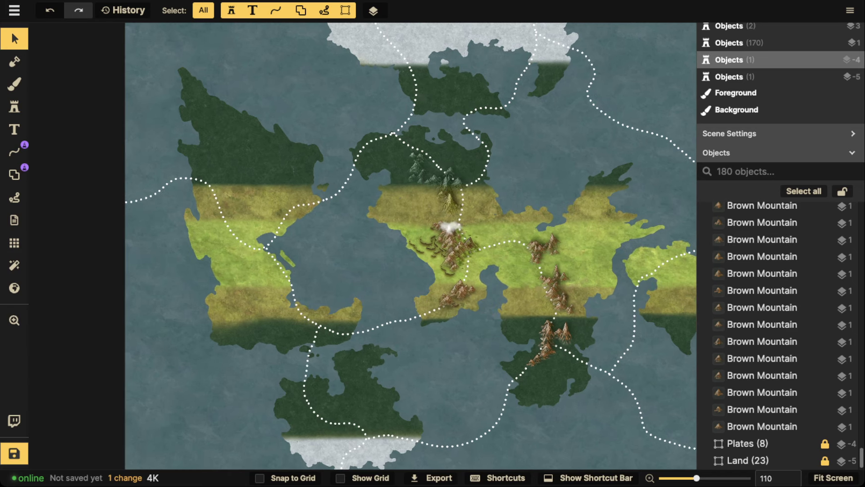
{"action": "scroll", "coordinate": [459, 185], "scroll_direction": "up", "scroll_amount": 3}
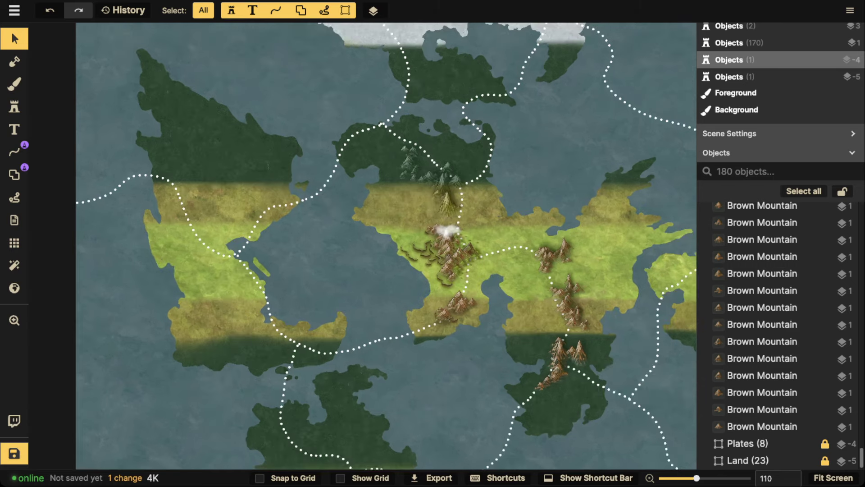
{"action": "left_click_drag", "start_coordinate": [475, 322], "coordinate": [525, 62]}
{"action": "left_click_drag", "start_coordinate": [462, 31], "coordinate": [428, 184]}
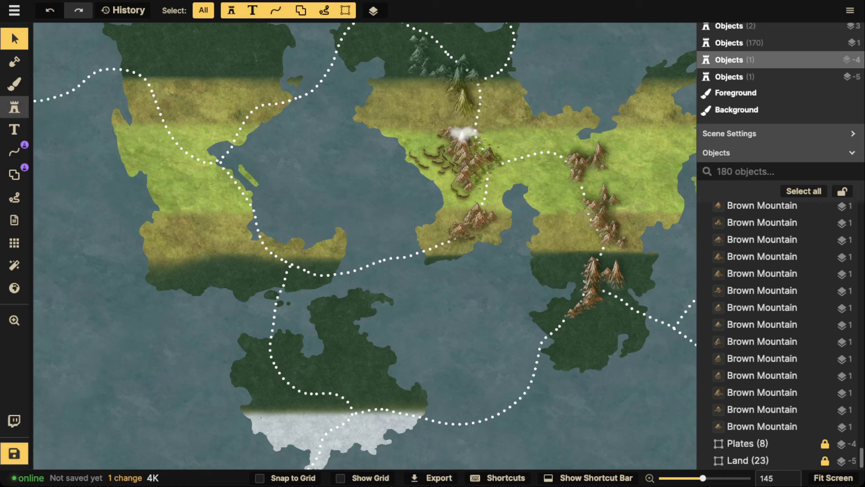
- Browse the Fantasy World stamps in the stamp catalog and return to the map
{"action": "left_click", "coordinate": [15, 107]}
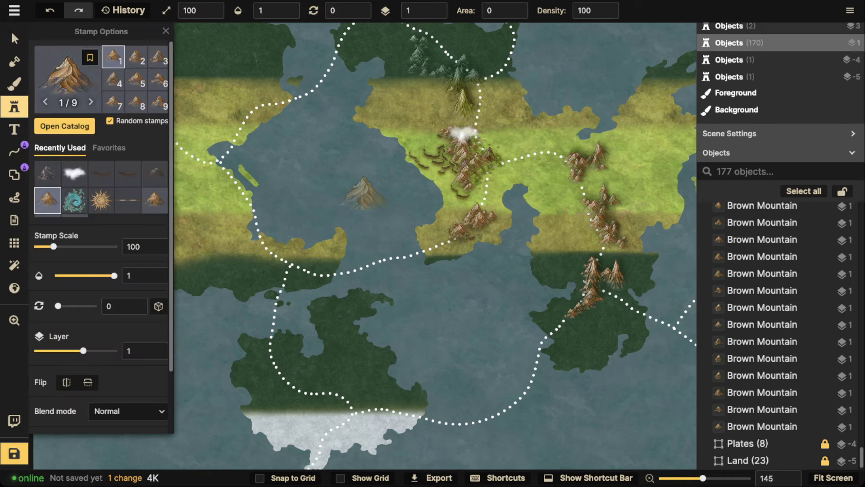
{"action": "left_click", "coordinate": [64, 126]}
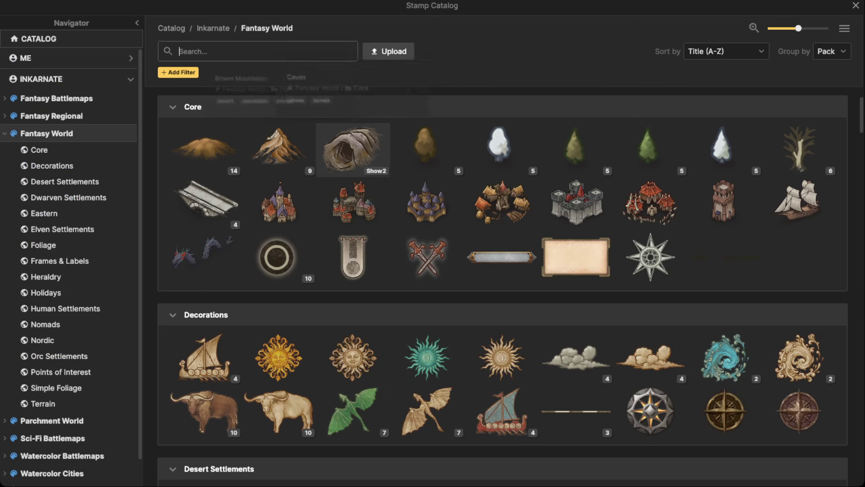
{"action": "scroll", "coordinate": [276, 256], "scroll_direction": "down", "scroll_amount": 4}
{"action": "scroll", "coordinate": [501, 288], "scroll_direction": "down", "scroll_amount": 8}
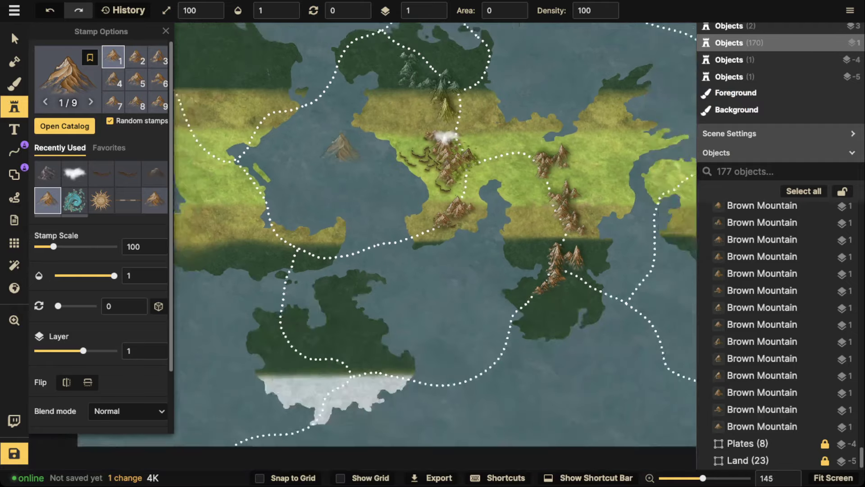
{"action": "scroll", "coordinate": [435, 302], "scroll_direction": "up", "scroll_amount": 5}
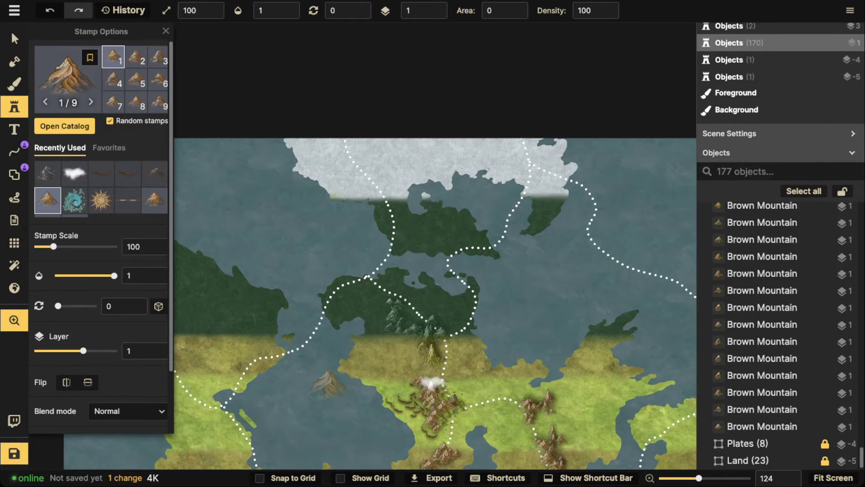
{"action": "left_click_drag", "start_coordinate": [329, 383], "coordinate": [405, 140]}
{"action": "scroll", "coordinate": [274, 150], "scroll_direction": "down", "scroll_amount": 4}
{"action": "left_click_drag", "start_coordinate": [276, 150], "coordinate": [326, 214]}
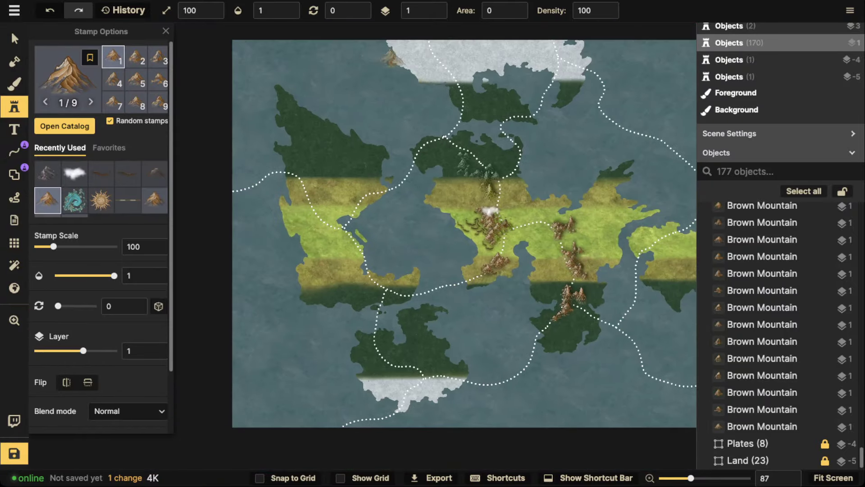
{"action": "left_click_drag", "start_coordinate": [519, 209], "coordinate": [436, 138]}
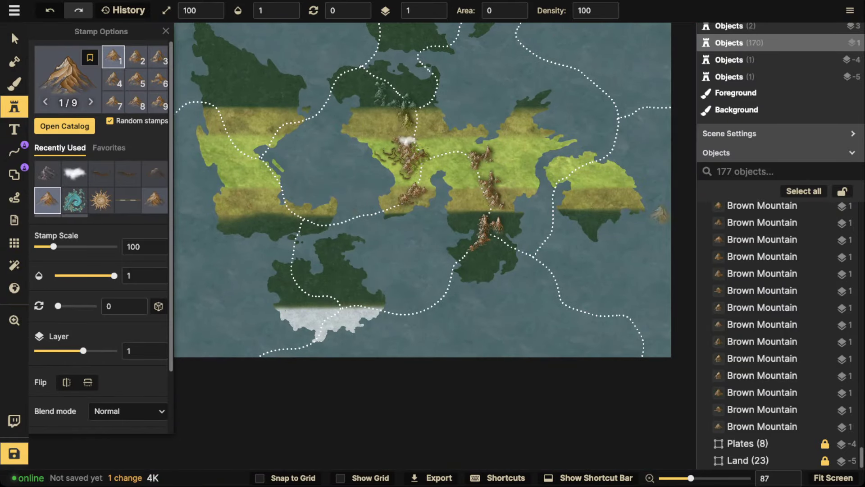
{"action": "left_click_drag", "start_coordinate": [554, 267], "coordinate": [641, 339]}
- Unlock the Climate Zones group, raise its opacity to 1 to view the zones, and return the opacity to 0
{"action": "scroll", "coordinate": [783, 290], "scroll_direction": "up", "scroll_amount": 15}
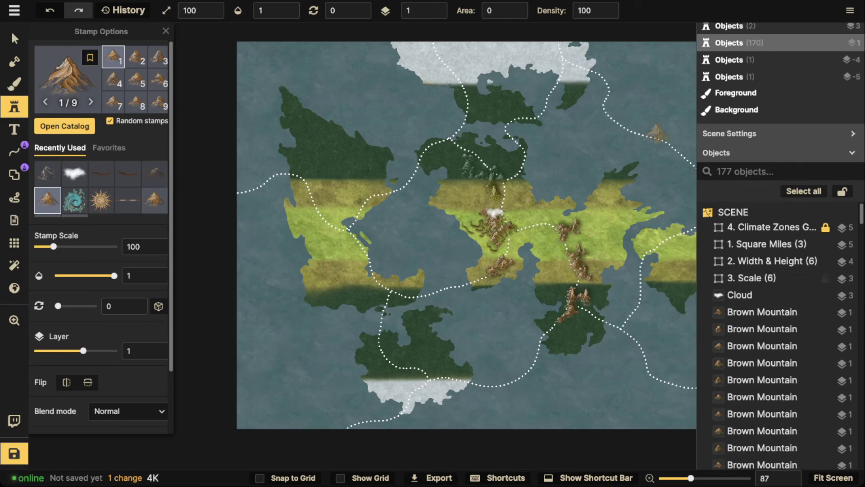
{"action": "left_click", "coordinate": [771, 226]}
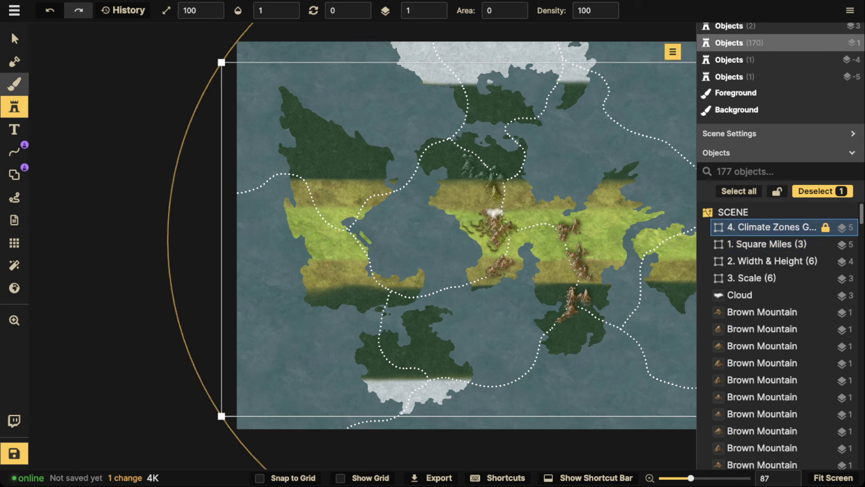
{"action": "left_click", "coordinate": [14, 39]}
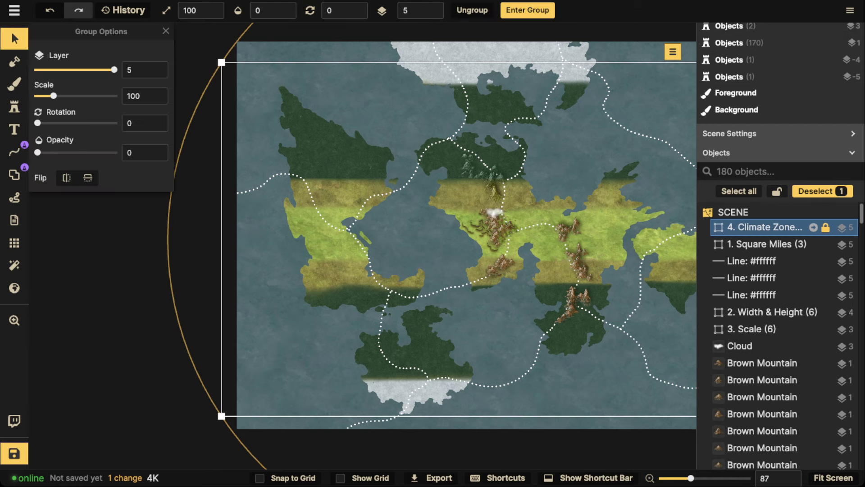
{"action": "left_click", "coordinate": [777, 191]}
{"action": "left_click", "coordinate": [291, 8]}
{"action": "scroll", "coordinate": [299, 149], "scroll_direction": "down", "scroll_amount": 1}
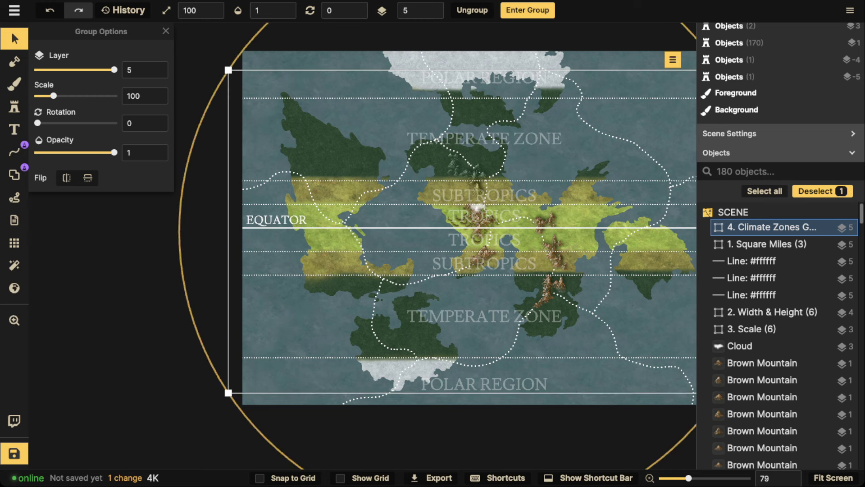
{"action": "left_click_drag", "start_coordinate": [114, 152], "coordinate": [38, 152]}
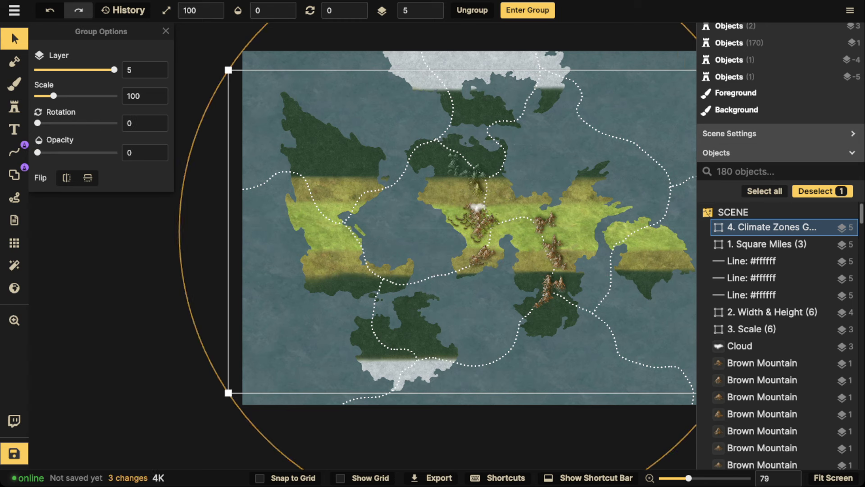
{"action": "scroll", "coordinate": [509, 237], "scroll_direction": "up", "scroll_amount": 5}
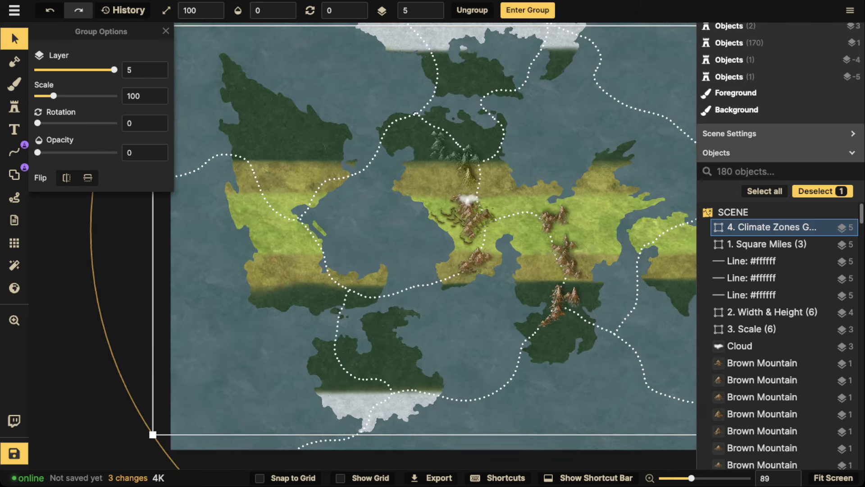
{"action": "scroll", "coordinate": [471, 237], "scroll_direction": "up", "scroll_amount": 2}
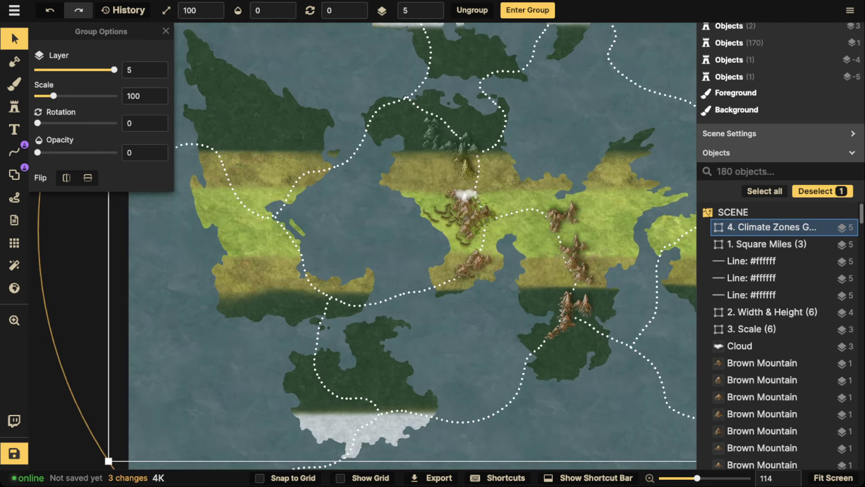
{"action": "scroll", "coordinate": [383, 311], "scroll_direction": "up", "scroll_amount": 3}
{"action": "left_click_drag", "start_coordinate": [383, 310], "coordinate": [334, 355]}
{"action": "scroll", "coordinate": [441, 196], "scroll_direction": "down", "scroll_amount": 3}
{"action": "scroll", "coordinate": [443, 195], "scroll_direction": "down", "scroll_amount": 2}
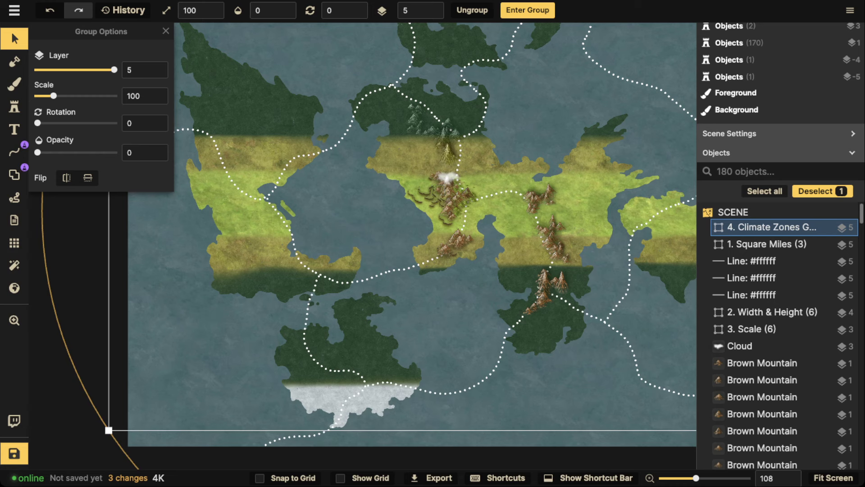
- Search the stamp catalog for "mountain" and choose the Dark Mountain stamp from the Terrain pack
{"action": "scroll", "coordinate": [342, 324], "scroll_direction": "up", "scroll_amount": 4}
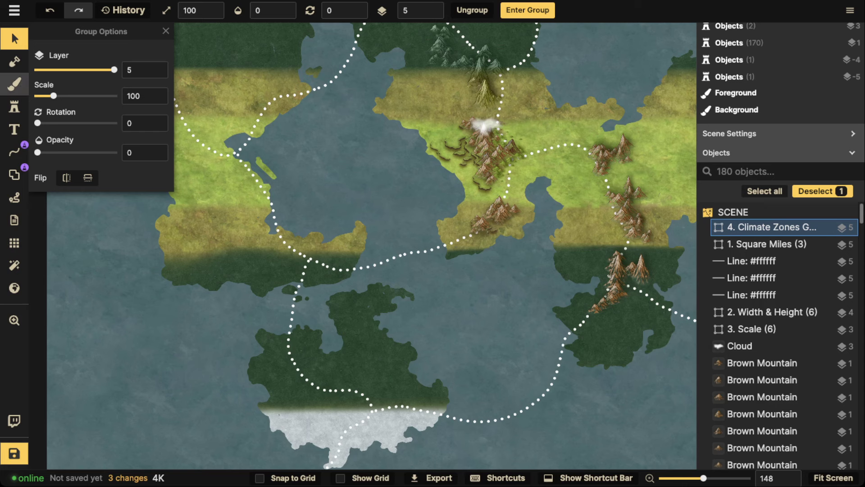
{"action": "left_click", "coordinate": [14, 83]}
{"action": "left_click", "coordinate": [14, 106]}
{"action": "left_click", "coordinate": [71, 126]}
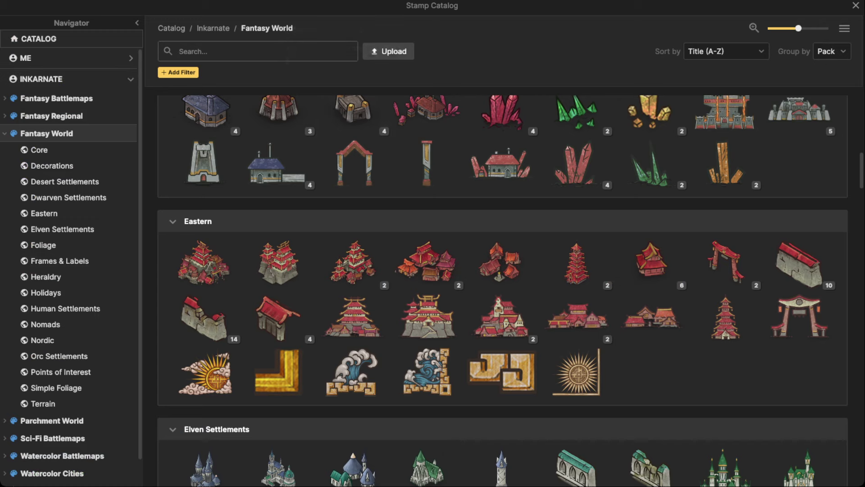
{"action": "type", "text": "mountain"}
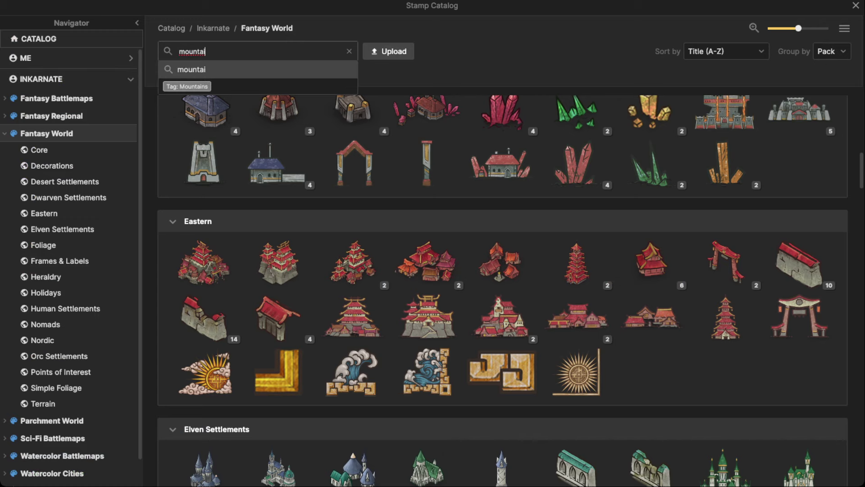
{"action": "scroll", "coordinate": [352, 374], "scroll_direction": "down", "scroll_amount": 2}
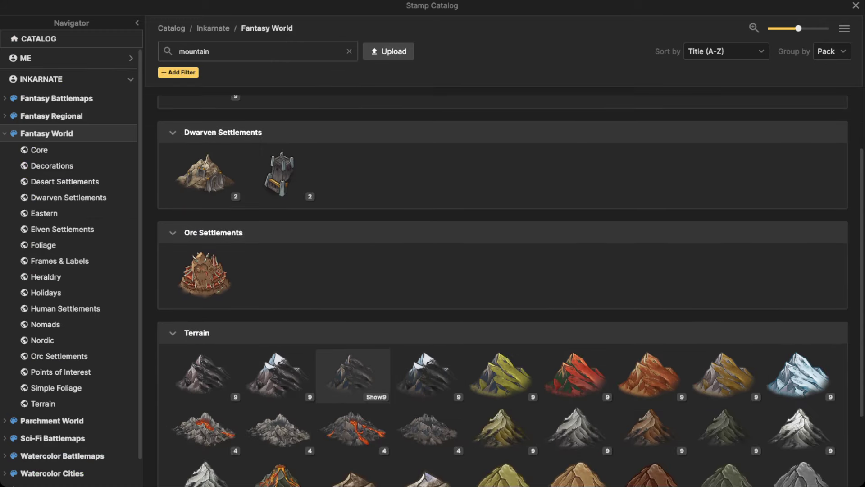
{"action": "left_click", "coordinate": [353, 374]}
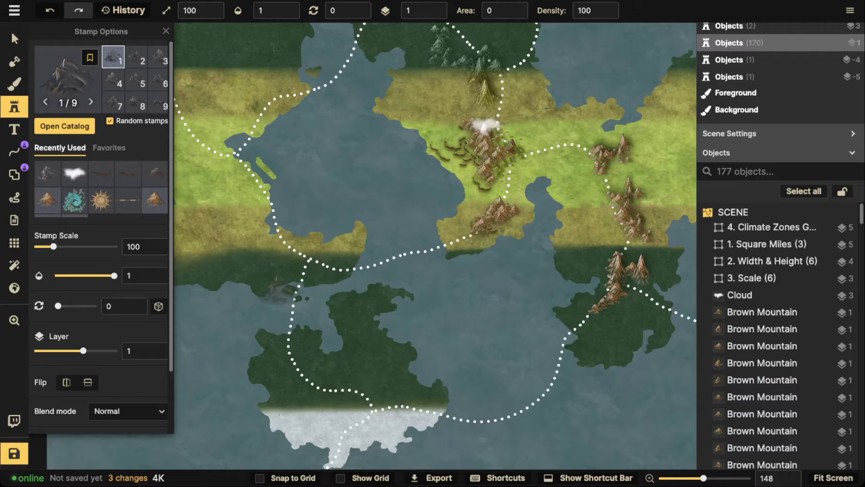
- Set the stamp scale to 50 and paint a short range of dark mountains across the middle of the southern continent
{"action": "scroll", "coordinate": [279, 243], "scroll_direction": "up", "scroll_amount": 5}
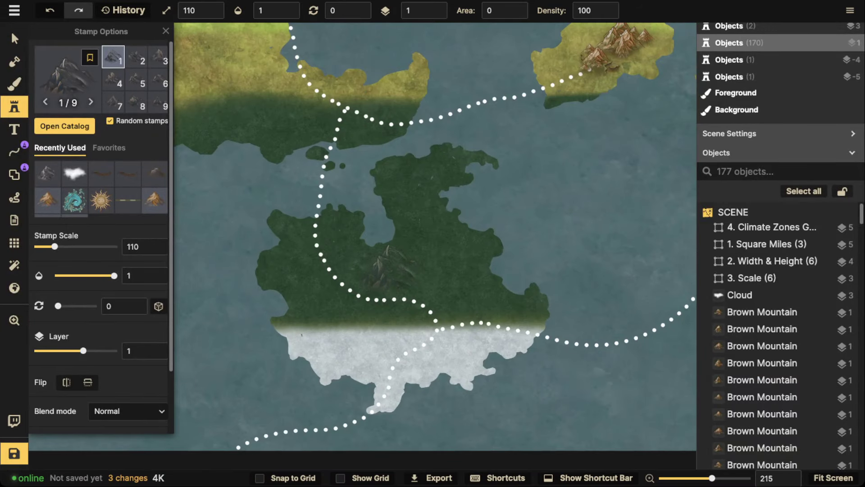
{"action": "left_click_drag", "start_coordinate": [462, 280], "coordinate": [462, 296]}
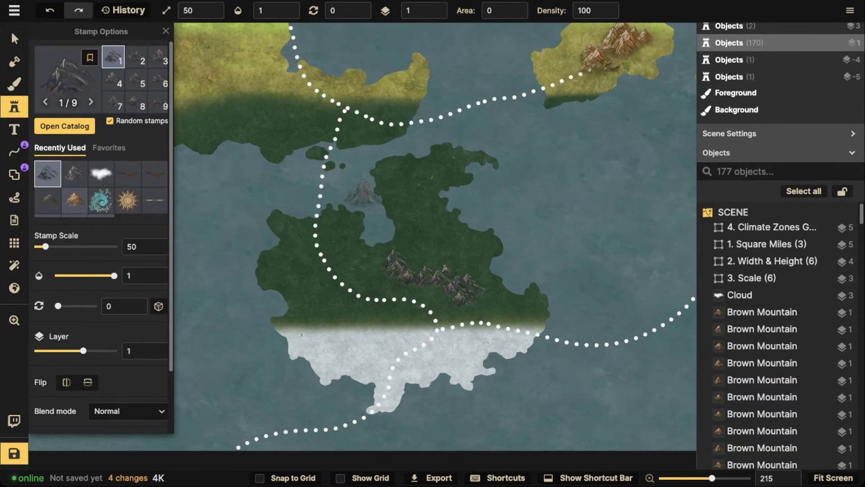
{"action": "scroll", "coordinate": [363, 192], "scroll_direction": "down", "scroll_amount": 2}
{"action": "left_click_drag", "start_coordinate": [408, 194], "coordinate": [363, 192]}
- Select the dark mountains on the southern continent, set their brightness to 79, and delete them
{"action": "left_click", "coordinate": [15, 39]}
{"action": "left_click_drag", "start_coordinate": [321, 237], "coordinate": [425, 290]}
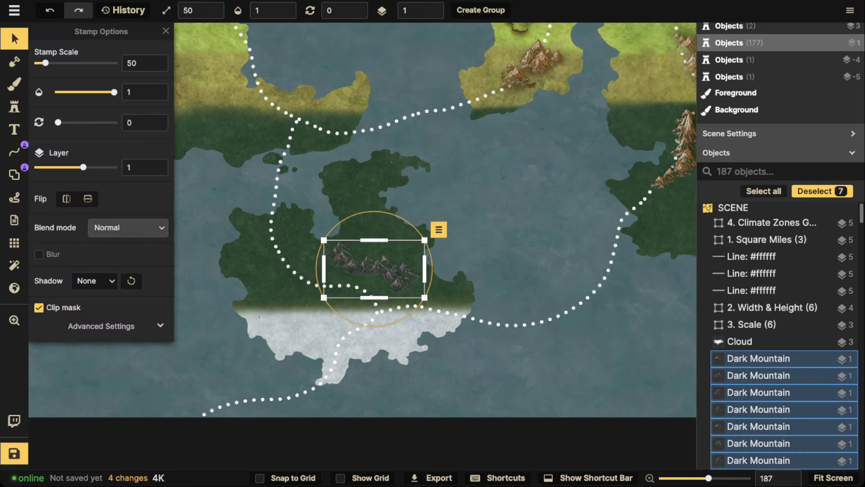
{"action": "left_click", "coordinate": [101, 326]}
{"action": "scroll", "coordinate": [101, 326], "scroll_direction": "down", "scroll_amount": 2}
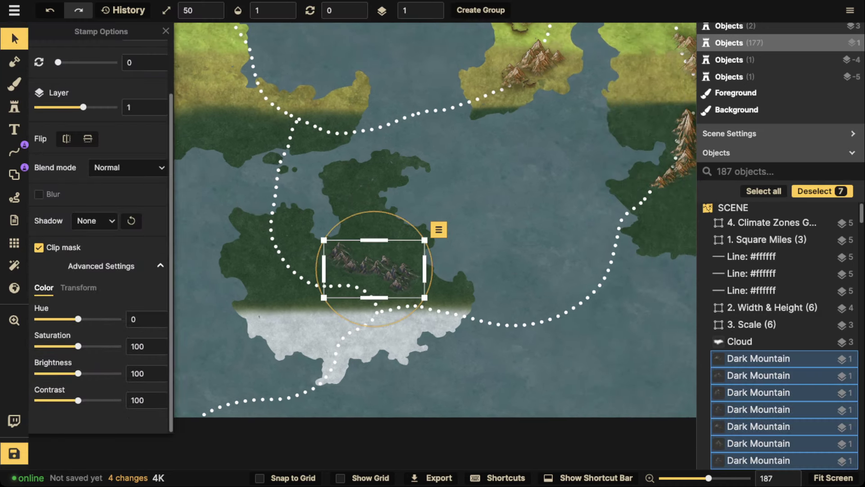
{"action": "left_click_drag", "start_coordinate": [78, 373], "coordinate": [62, 373]}
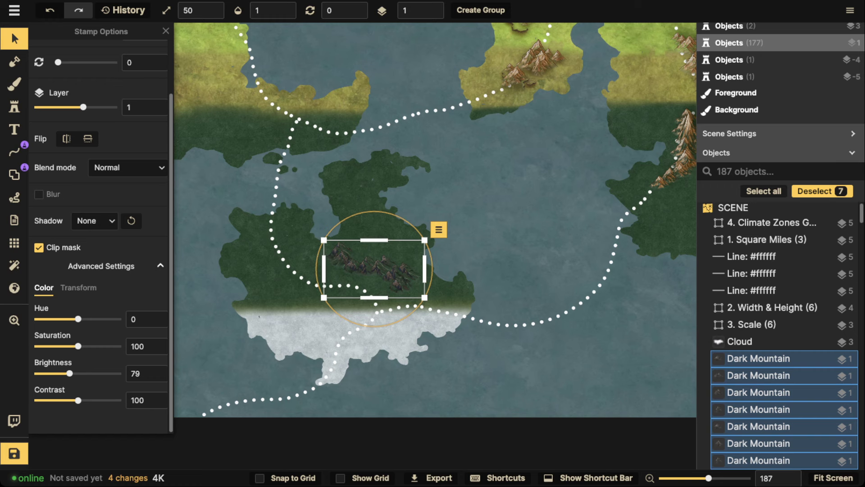
{"action": "key", "text": "Delete"}
{"action": "scroll", "coordinate": [274, 181], "scroll_direction": "down", "scroll_amount": 1}
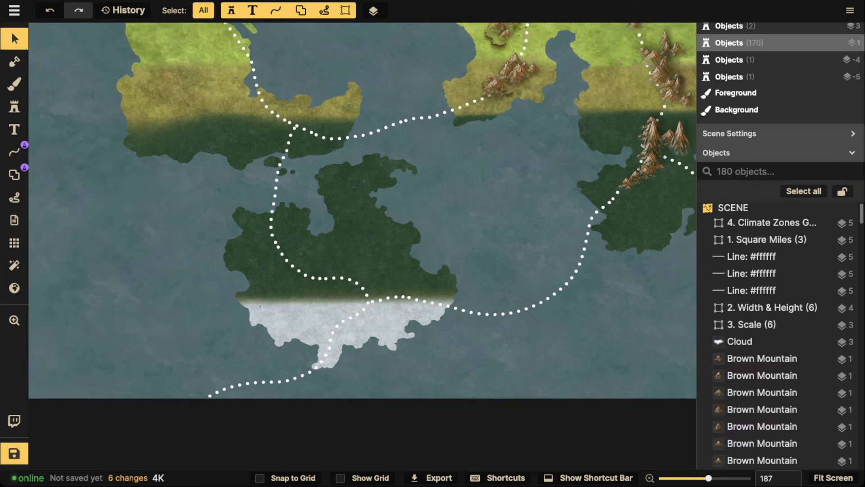
- Choose the Light Mountain stamp from the Terrain pack of the stamp catalog
{"action": "left_click_drag", "start_coordinate": [274, 181], "coordinate": [347, 174]}
{"action": "left_click", "coordinate": [15, 107]}
{"action": "scroll", "coordinate": [383, 200], "scroll_direction": "up", "scroll_amount": 5}
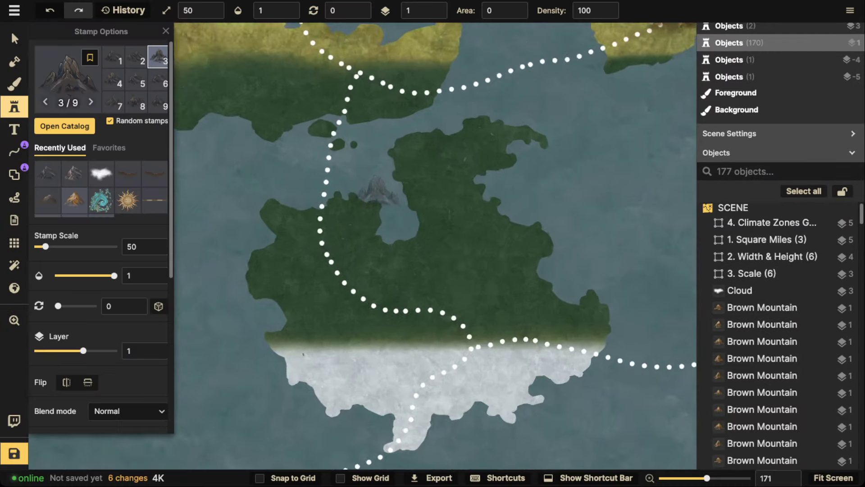
{"action": "left_click", "coordinate": [67, 76]}
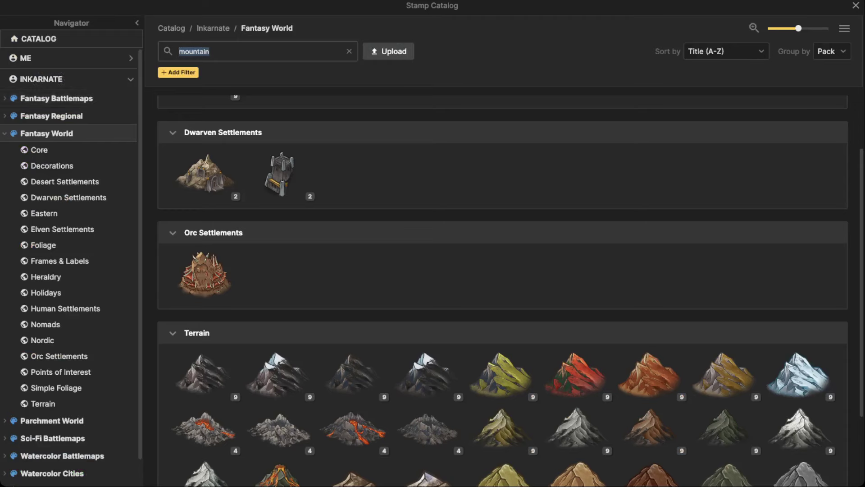
{"action": "left_click", "coordinate": [203, 374]}
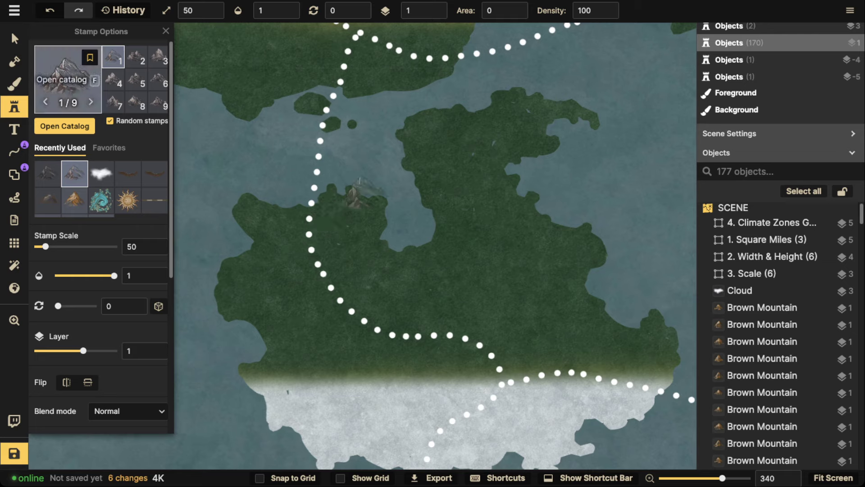
{"action": "key", "text": "f"}
{"action": "left_click", "coordinate": [203, 374]}
- Place one Light Mountain at scale 170 in the ocean west of the southern continent and toggle its clip mask off and on
{"action": "scroll", "coordinate": [315, 247], "scroll_direction": "up", "scroll_amount": 12}
{"action": "left_click_drag", "start_coordinate": [275, 241], "coordinate": [660, 218]}
{"action": "left_click", "coordinate": [469, 246]}
{"action": "key", "text": "v"}
{"action": "left_click", "coordinate": [466, 252]}
{"action": "left_click_drag", "start_coordinate": [466, 253], "coordinate": [385, 205]}
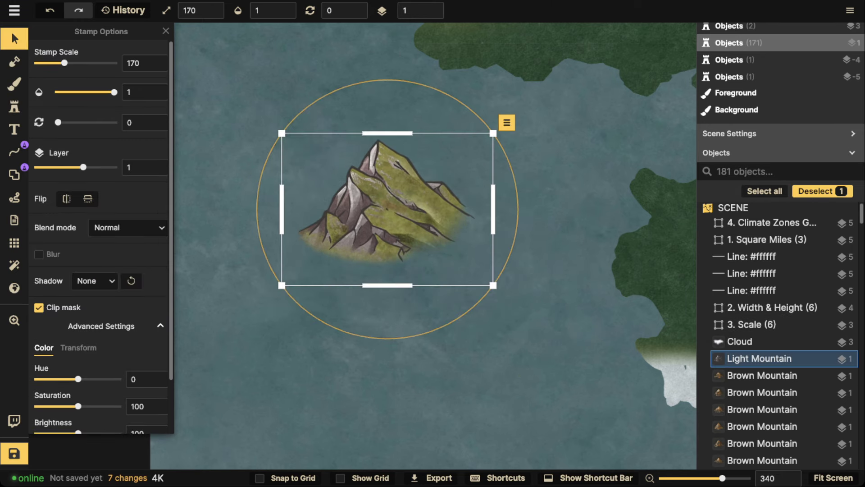
{"action": "left_click", "coordinate": [39, 307]}
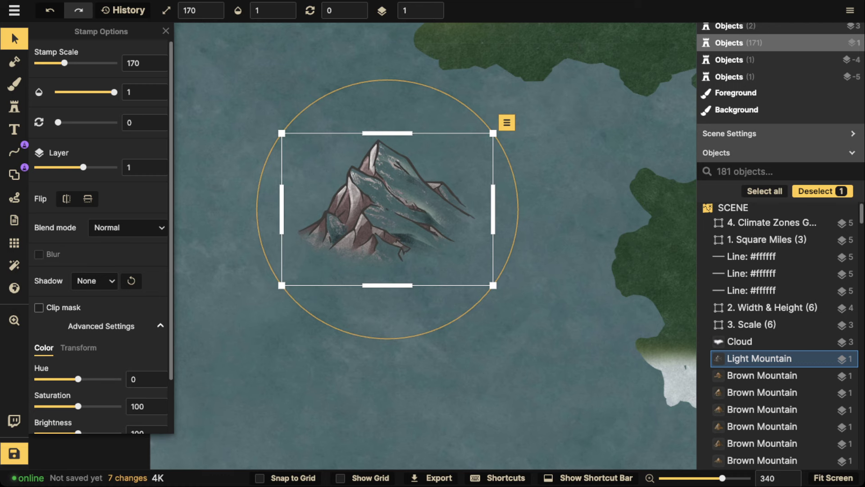
{"action": "left_click", "coordinate": [39, 307]}
- Move the large Light Mountain from the ocean onto the southern continent and delete it
{"action": "left_click_drag", "start_coordinate": [387, 209], "coordinate": [285, 191]}
{"action": "scroll", "coordinate": [405, 183], "scroll_direction": "down", "scroll_amount": 5}
{"action": "left_click_drag", "start_coordinate": [285, 192], "coordinate": [496, 236]}
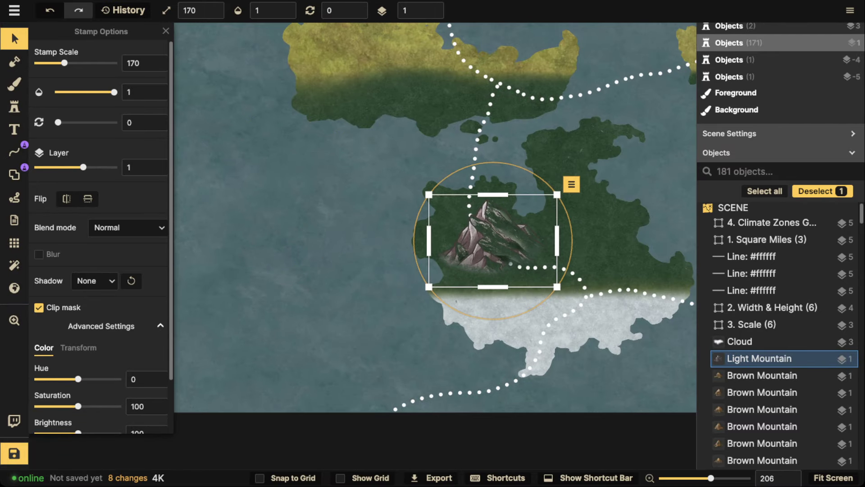
{"action": "key", "text": "Delete"}
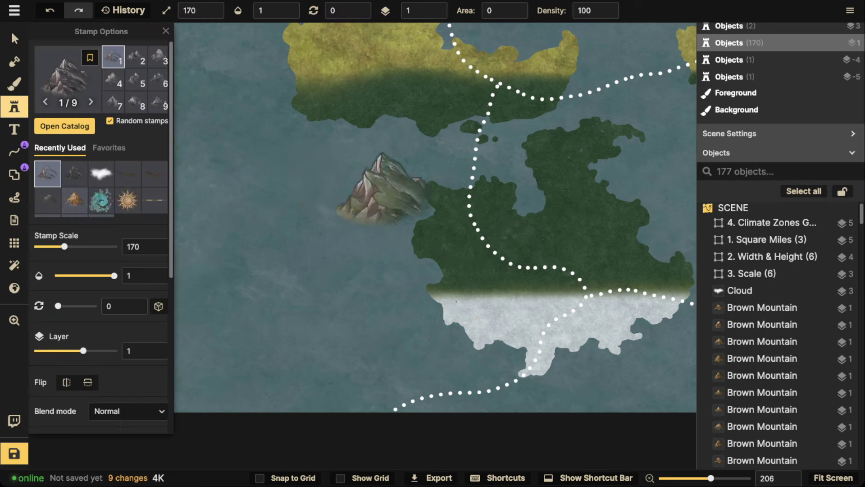
- Compare the Light Mountain stamp preview at scales such as 40, 80 and 160 with the existing brown mountain ranges
{"action": "scroll", "coordinate": [435, 245], "scroll_direction": "up", "scroll_amount": 4}
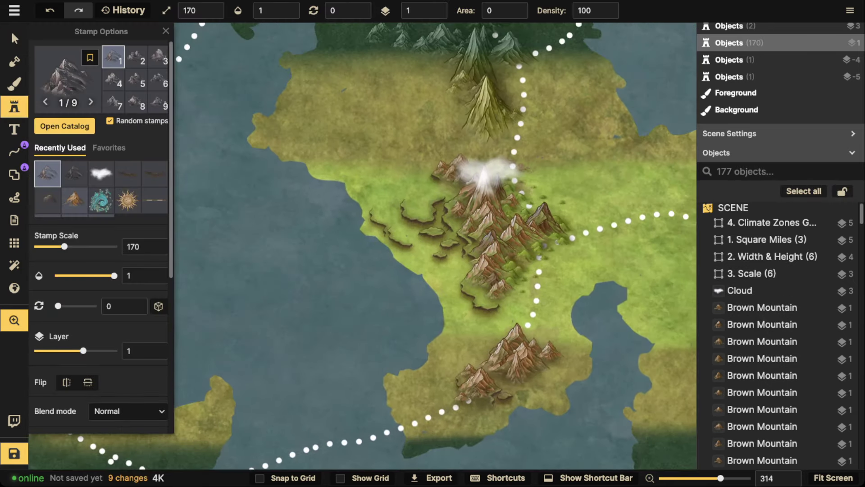
{"action": "scroll", "coordinate": [432, 239], "scroll_direction": "down", "scroll_amount": 5}
{"action": "scroll", "coordinate": [438, 252], "scroll_direction": "up", "scroll_amount": 6}
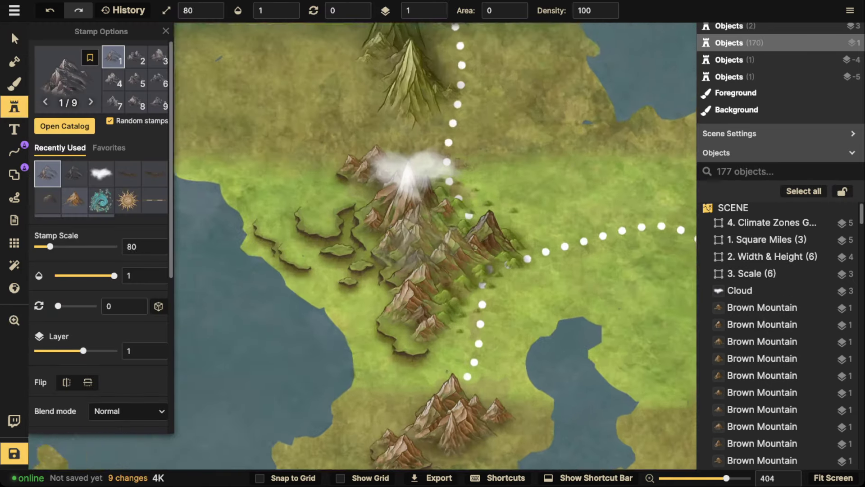
{"action": "scroll", "coordinate": [513, 220], "scroll_direction": "down", "scroll_amount": 3}
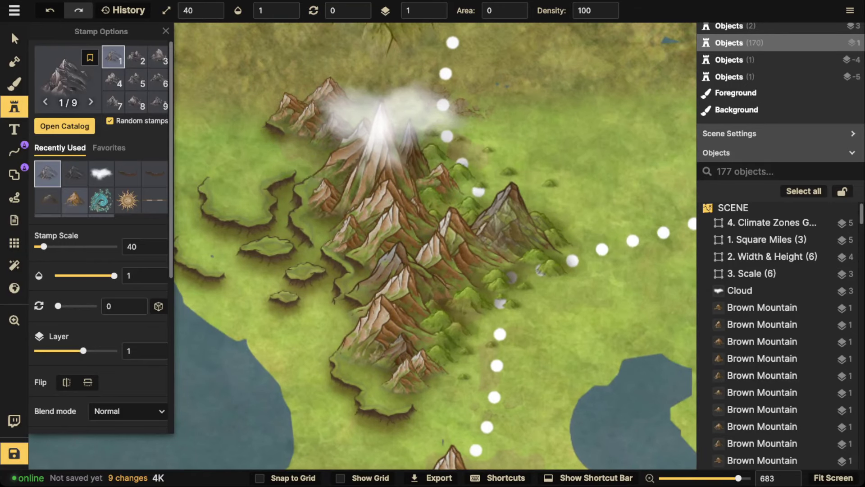
{"action": "scroll", "coordinate": [512, 217], "scroll_direction": "up", "scroll_amount": 4}
{"action": "scroll", "coordinate": [512, 216], "scroll_direction": "down", "scroll_amount": 5}
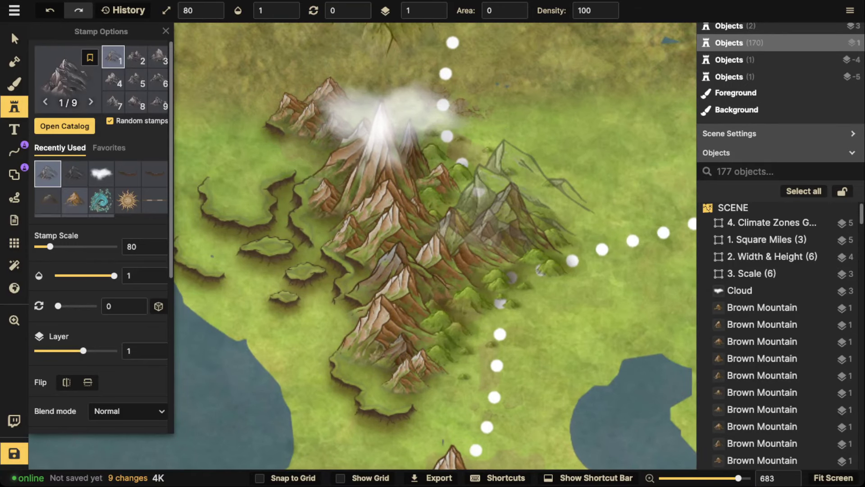
{"action": "scroll", "coordinate": [504, 226], "scroll_direction": "down", "scroll_amount": 3}
{"action": "scroll", "coordinate": [504, 225], "scroll_direction": "up", "scroll_amount": 12}
{"action": "scroll", "coordinate": [503, 226], "scroll_direction": "down", "scroll_amount": 5}
{"action": "scroll", "coordinate": [496, 191], "scroll_direction": "up", "scroll_amount": 3}
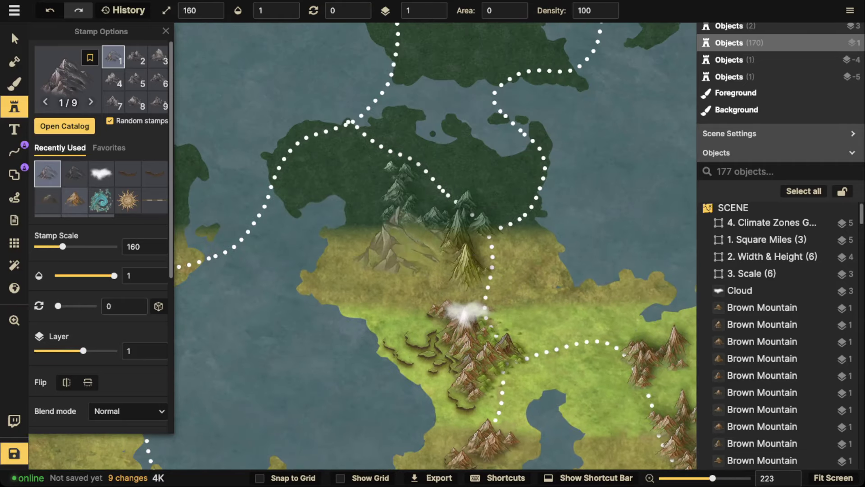
- Place a Light Mountain at scale 160 west of the existing green peaks and reduce its scale to 80
{"action": "left_click", "coordinate": [363, 254]}
{"action": "left_click", "coordinate": [14, 38]}
{"action": "left_click_drag", "start_coordinate": [364, 258], "coordinate": [379, 254]}
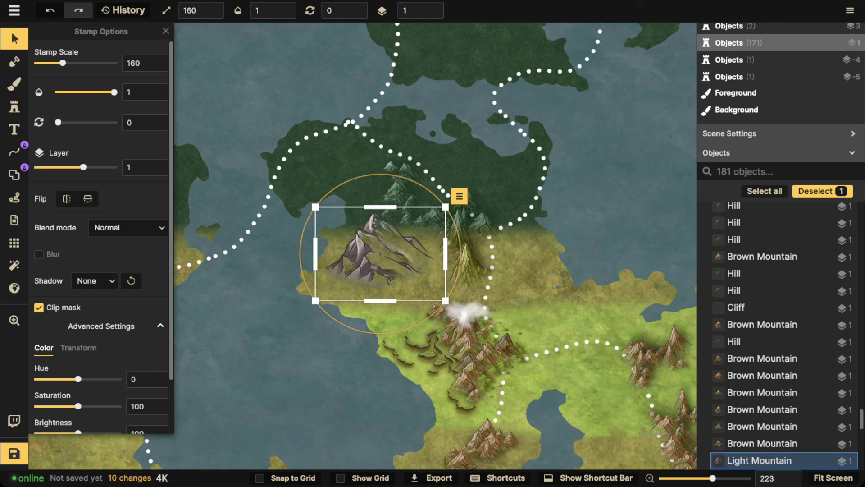
{"action": "key", "text": "bracketleft"}
{"action": "key", "text": "bracketleft"}
{"action": "key", "text": "bracketleft"}
{"action": "left_click_drag", "start_coordinate": [379, 254], "coordinate": [379, 237]}
{"action": "left_click_drag", "start_coordinate": [54, 63], "coordinate": [50, 63]}
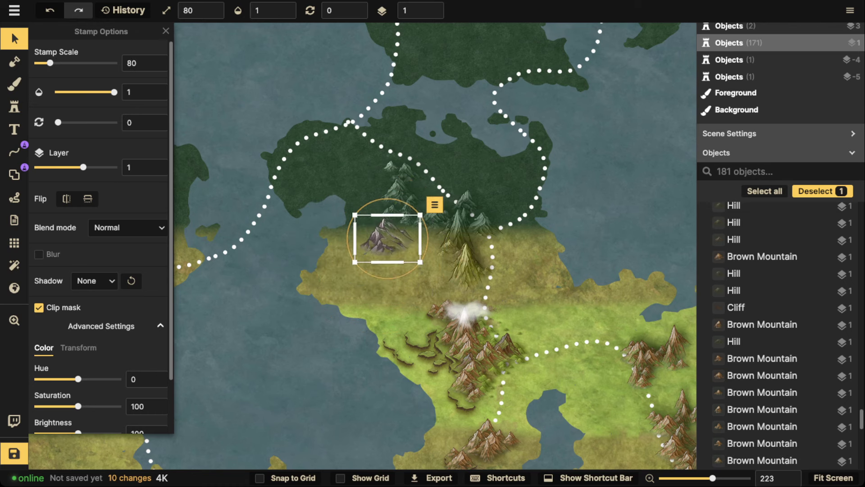
- Delete the mountain beside the green peaks and place a Light Mountain at scale 70 on that continent's west coast
{"action": "scroll", "coordinate": [388, 252], "scroll_direction": "down", "scroll_amount": 2}
{"action": "key", "text": "Delete"}
{"action": "left_click", "coordinate": [14, 107]}
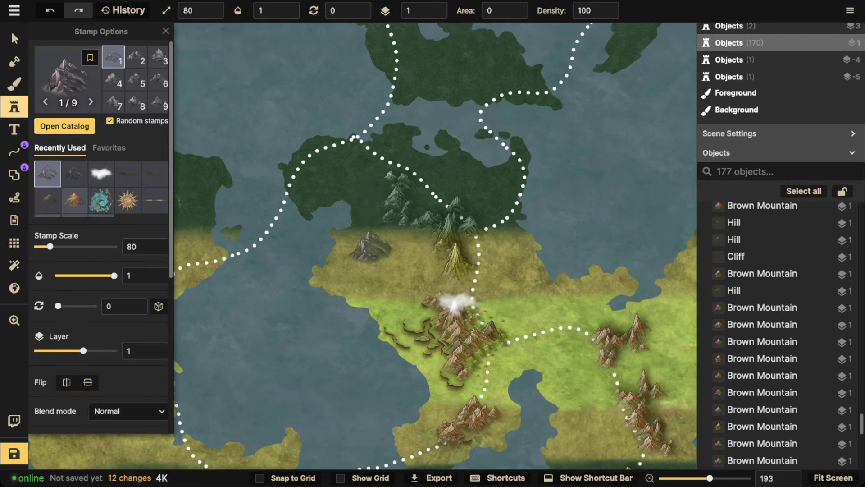
{"action": "scroll", "coordinate": [450, 288], "scroll_direction": "up", "scroll_amount": 5}
{"action": "key", "text": "bracketleft"}
{"action": "scroll", "coordinate": [450, 270], "scroll_direction": "down", "scroll_amount": 4}
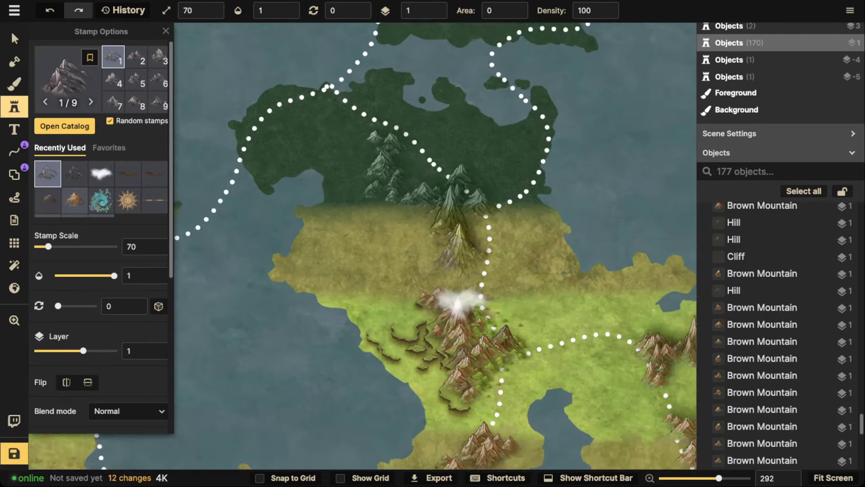
{"action": "left_click", "coordinate": [293, 277]}
{"action": "key", "text": "v"}
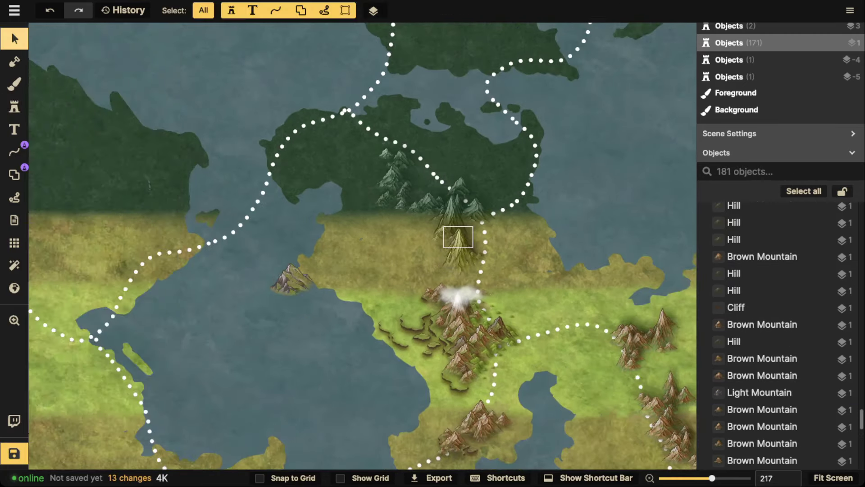
- Select the tall peak just north of the cloud-covered mountain and inspect its stamp scale
{"action": "left_click", "coordinate": [458, 241]}
{"action": "left_click", "coordinate": [457, 241]}
{"action": "left_click", "coordinate": [458, 246]}
{"action": "left_click", "coordinate": [458, 250]}
{"action": "left_click", "coordinate": [458, 252]}
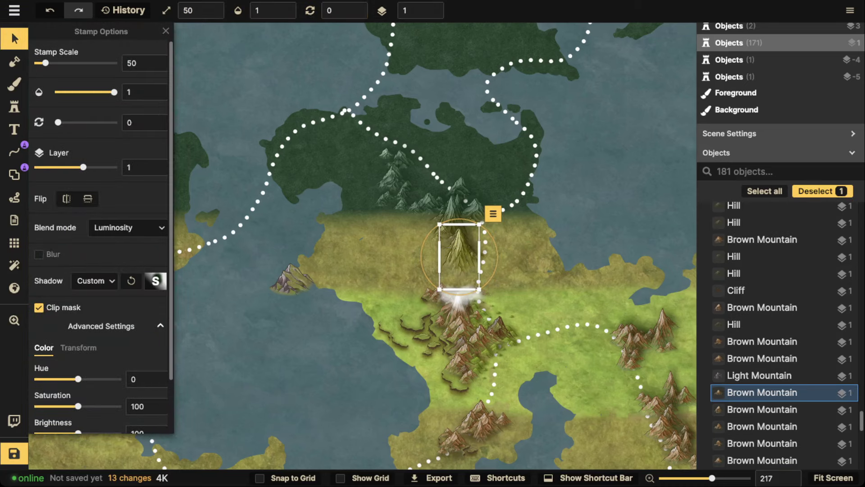
- Select the Light Mountain on the west coast, try it at a smaller size in other spots, and delete it
{"action": "left_click", "coordinate": [291, 279]}
{"action": "scroll", "coordinate": [290, 279], "scroll_direction": "down", "scroll_amount": 2}
{"action": "left_click_drag", "start_coordinate": [290, 280], "coordinate": [391, 353]}
{"action": "key", "text": "["}
{"action": "scroll", "coordinate": [370, 200], "scroll_direction": "up", "scroll_amount": 5}
{"action": "left_click_drag", "start_coordinate": [391, 353], "coordinate": [289, 272]}
{"action": "scroll", "coordinate": [397, 116], "scroll_direction": "down", "scroll_amount": 5}
{"action": "scroll", "coordinate": [293, 289], "scroll_direction": "up", "scroll_amount": 6}
{"action": "key", "text": "Delete"}
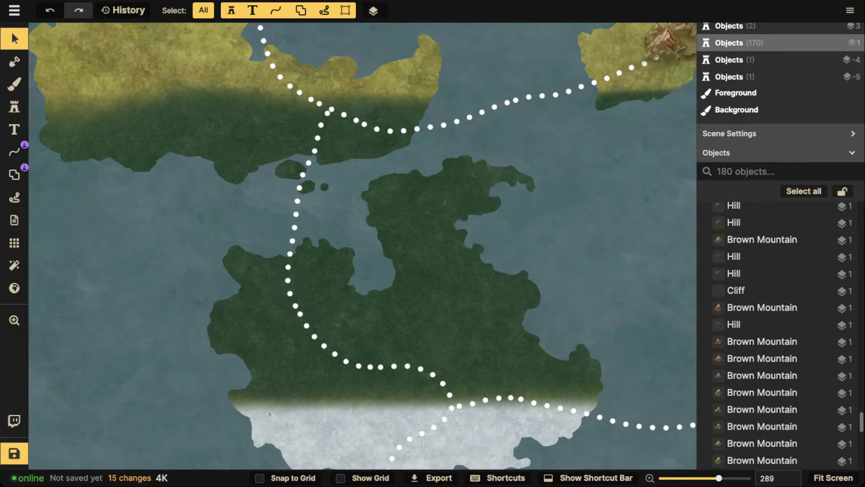
- Paint a range of Light Mountains at scale 60 along the plate boundary across the western part of the southern continent
{"action": "left_click", "coordinate": [14, 152]}
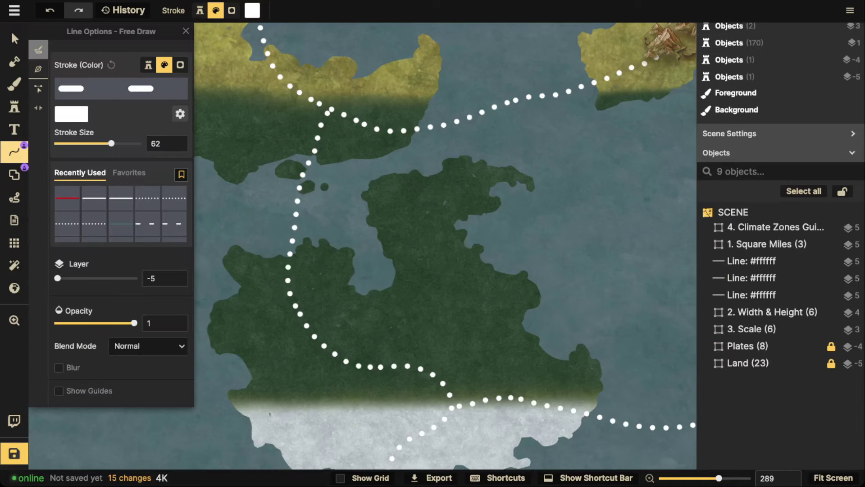
{"action": "left_click", "coordinate": [14, 107]}
{"action": "key", "text": "space"}
{"action": "mouse_move", "coordinate": [303, 242]}
{"action": "left_mouse_down"}
{"action": "mouse_move", "coordinate": [341, 183]}
{"action": "mouse_move", "coordinate": [350, 246]}
{"action": "mouse_move", "coordinate": [403, 295]}
{"action": "mouse_move", "coordinate": [458, 309]}
{"action": "left_mouse_up"}
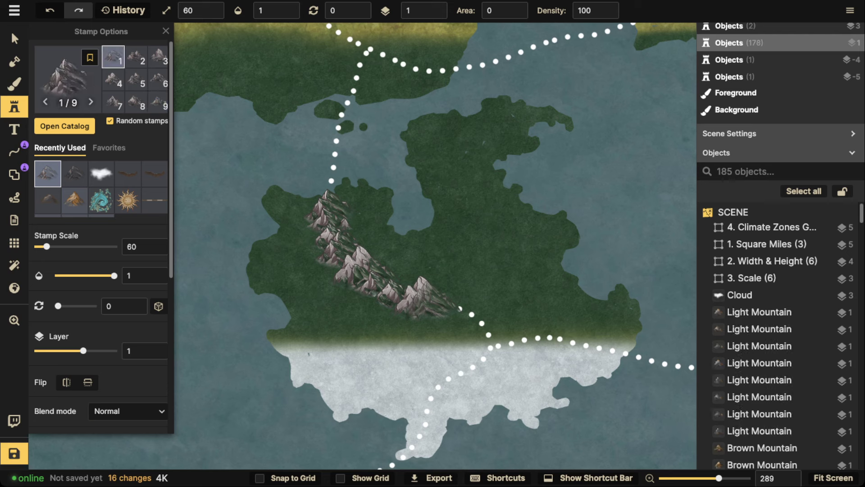
- Widen the southern continent's range with individual Light Mountains on both sides and at its eastern end
{"action": "left_click", "coordinate": [311, 239]}
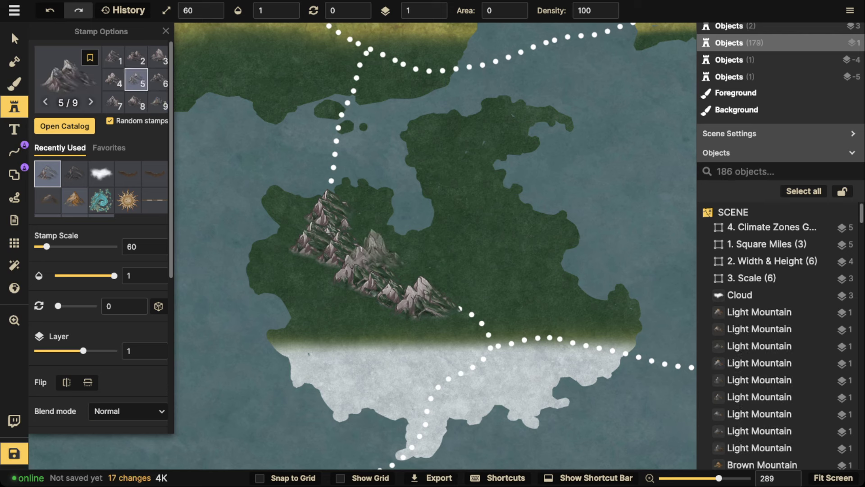
{"action": "left_click", "coordinate": [373, 251]}
{"action": "left_click", "coordinate": [386, 300]}
{"action": "left_click", "coordinate": [419, 302]}
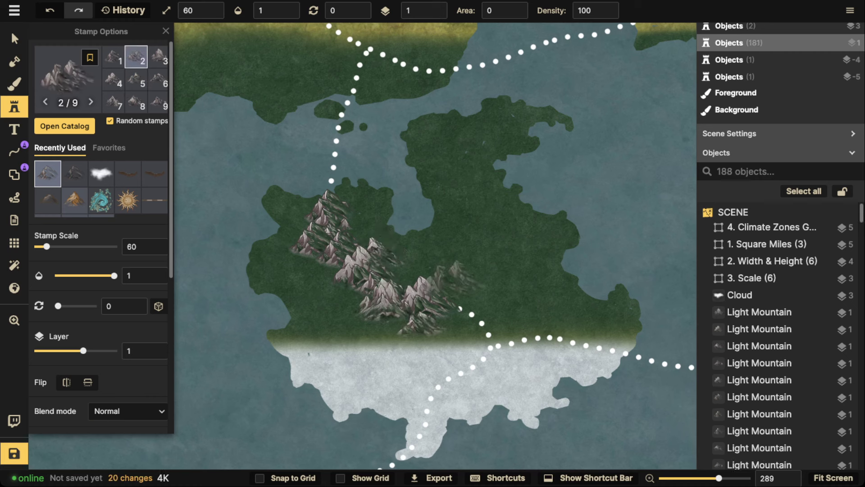
{"action": "left_click", "coordinate": [460, 282]}
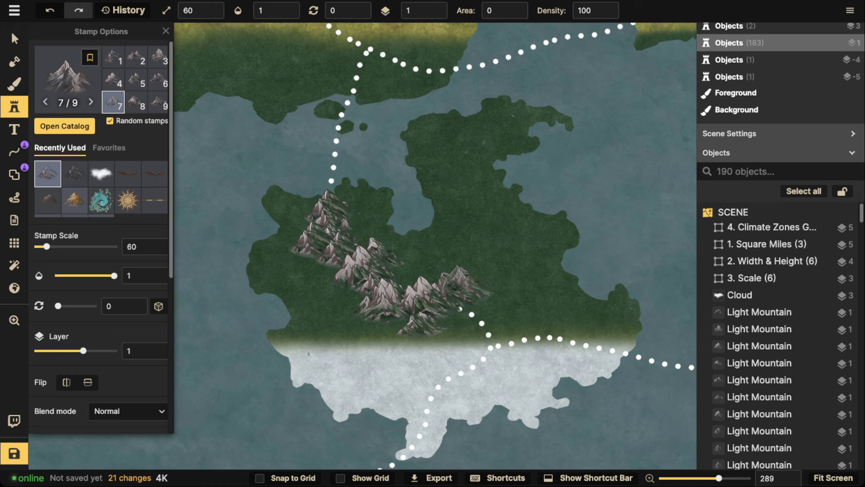
- Try painting a diagonal range of Light Mountains in the ocean west of the southern continent and undo it
{"action": "mouse_move", "coordinate": [534, 148]}
{"action": "left_mouse_down"}
{"action": "mouse_move", "coordinate": [608, 206]}
{"action": "mouse_move", "coordinate": [667, 217]}
{"action": "left_mouse_up"}
{"action": "key", "text": "ctrl+z"}
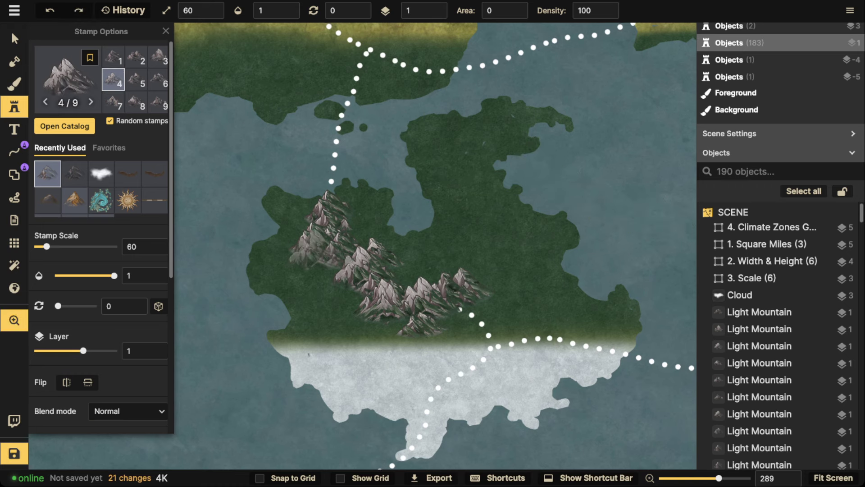
{"action": "scroll", "coordinate": [343, 234], "scroll_direction": "left", "scroll_amount": 5}
{"action": "mouse_move", "coordinate": [318, 189]}
{"action": "left_mouse_down"}
{"action": "mouse_move", "coordinate": [250, 262]}
{"action": "mouse_move", "coordinate": [230, 331]}
{"action": "left_mouse_up"}
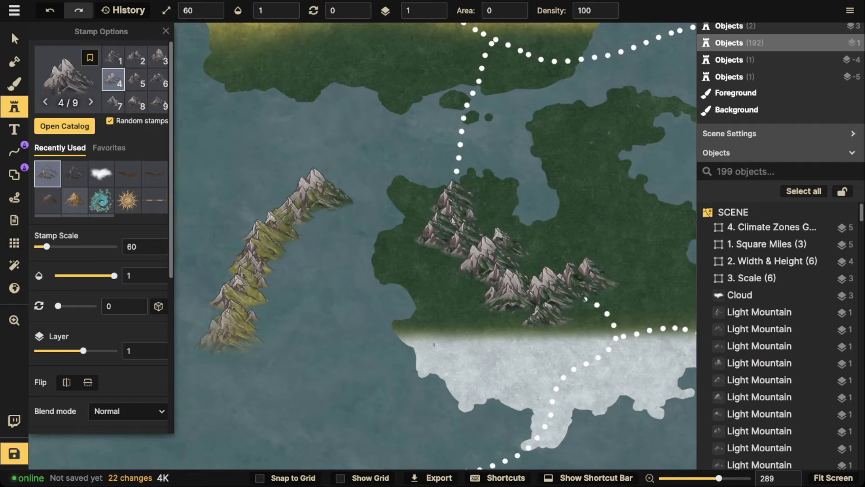
{"action": "key", "text": "ctrl+z"}
- Paint a vertical range of Light Mountains in the western ocean and thicken it with extra stamps at its sides
{"action": "mouse_move", "coordinate": [250, 180]}
{"action": "left_mouse_down"}
{"action": "mouse_move", "coordinate": [218, 307]}
{"action": "mouse_move", "coordinate": [229, 334]}
{"action": "left_mouse_up"}
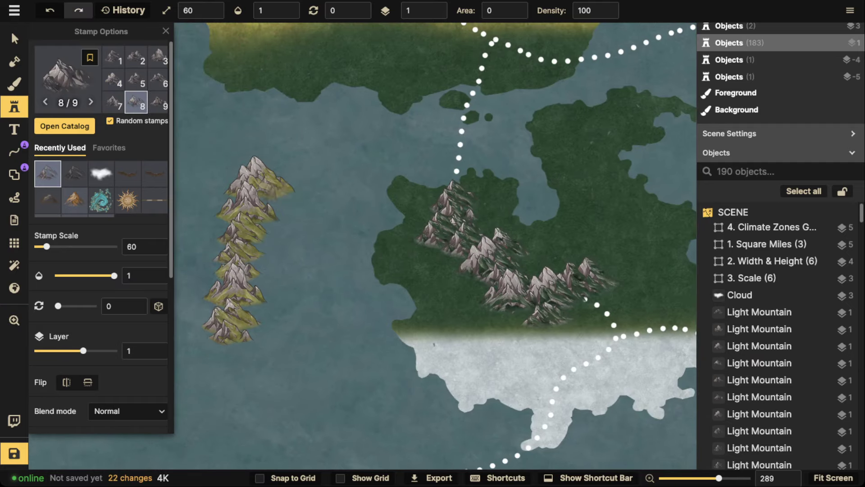
{"action": "mouse_move", "coordinate": [252, 262]}
{"action": "left_mouse_down"}
{"action": "mouse_move", "coordinate": [203, 297]}
{"action": "mouse_move", "coordinate": [248, 325]}
{"action": "left_mouse_up"}
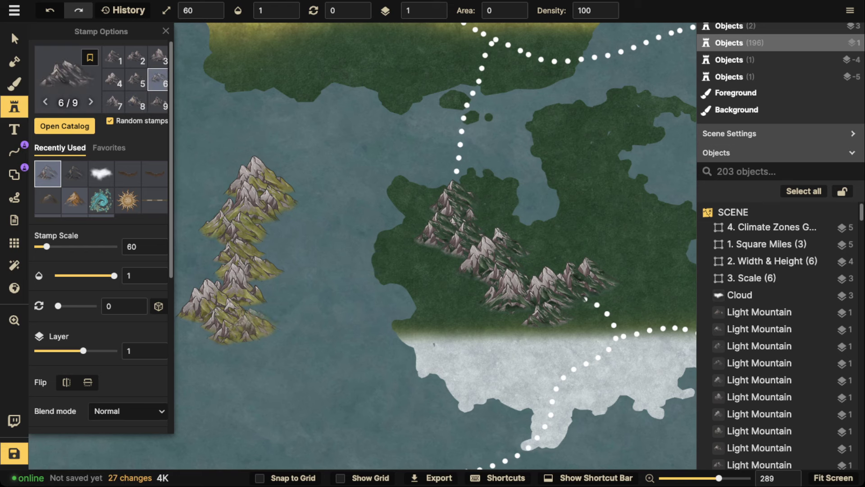
- Select the vertical mountain range in the ocean, delete it, and undo the deletion
{"action": "left_click", "coordinate": [14, 38]}
{"action": "left_click_drag", "start_coordinate": [178, 149], "coordinate": [304, 350]}
{"action": "key", "text": "Delete"}
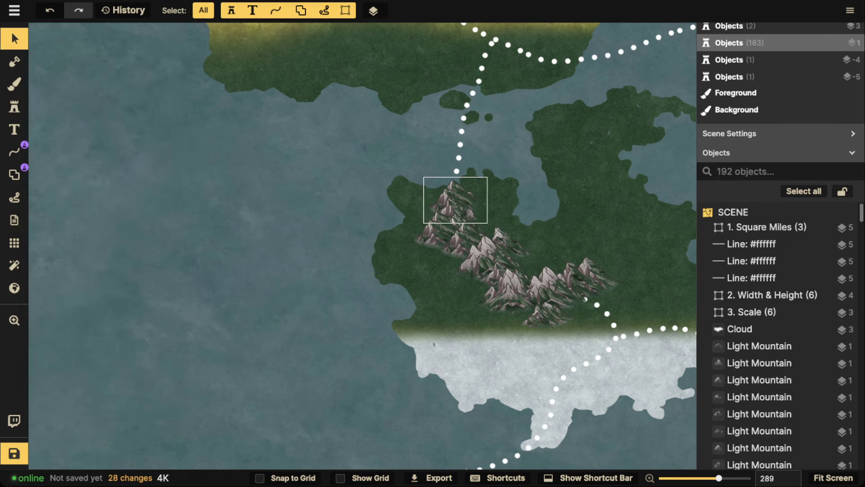
{"action": "scroll", "coordinate": [343, 242], "scroll_direction": "down", "scroll_amount": 5}
{"action": "key", "text": "ctrl+z"}
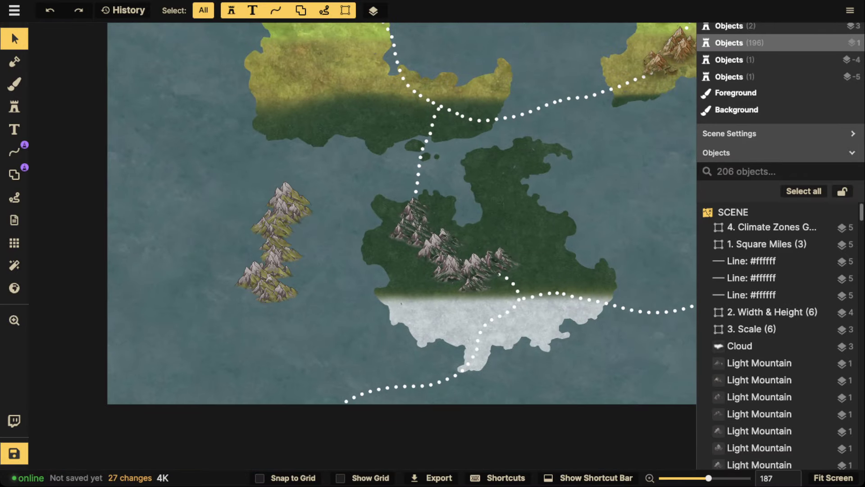
- Lock the Width & Height group and deselect it
{"action": "left_click_drag", "start_coordinate": [231, 180], "coordinate": [318, 307]}
{"action": "left_click", "coordinate": [331, 281]}
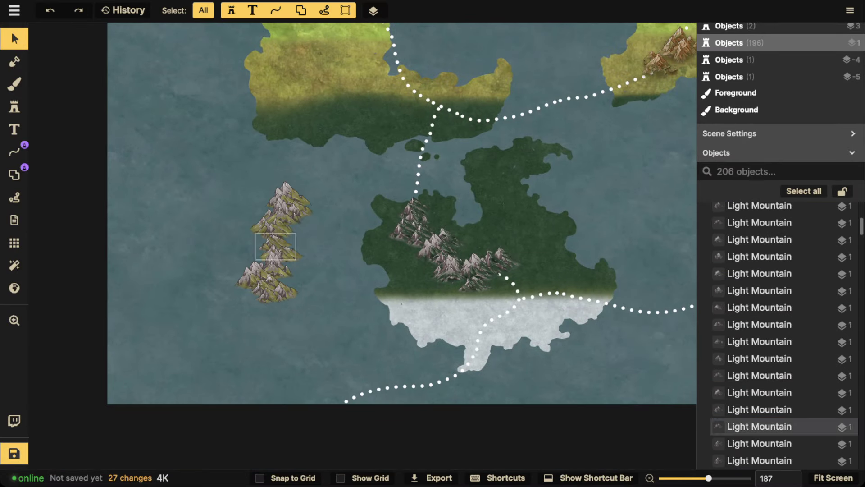
{"action": "left_click", "coordinate": [224, 208]}
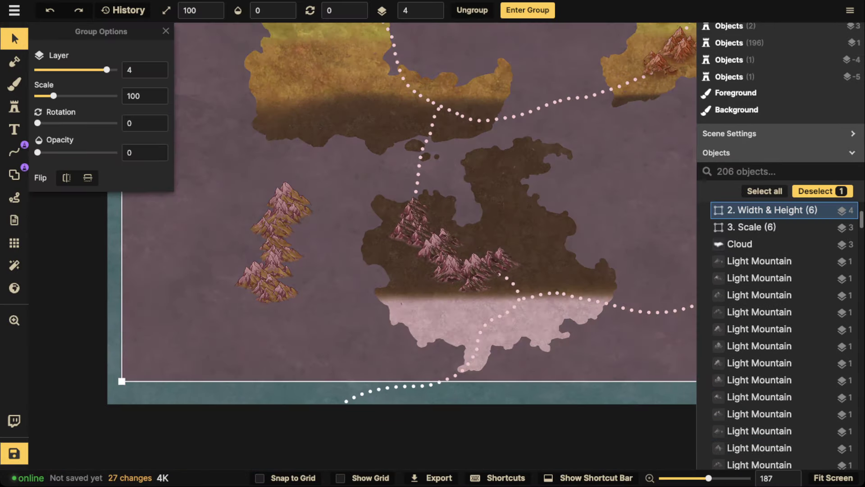
{"action": "left_click", "coordinate": [825, 211]}
{"action": "left_click", "coordinate": [822, 191]}
- Select only the Light Mountains of the vertical ocean range and delete them
{"action": "scroll", "coordinate": [201, 224], "scroll_direction": "down", "scroll_amount": 3}
{"action": "key", "text": "space"}
{"action": "left_click_drag", "start_coordinate": [200, 224], "coordinate": [198, 241]}
{"action": "left_click_drag", "start_coordinate": [208, 220], "coordinate": [262, 324]}
{"action": "left_click", "coordinate": [262, 323]}
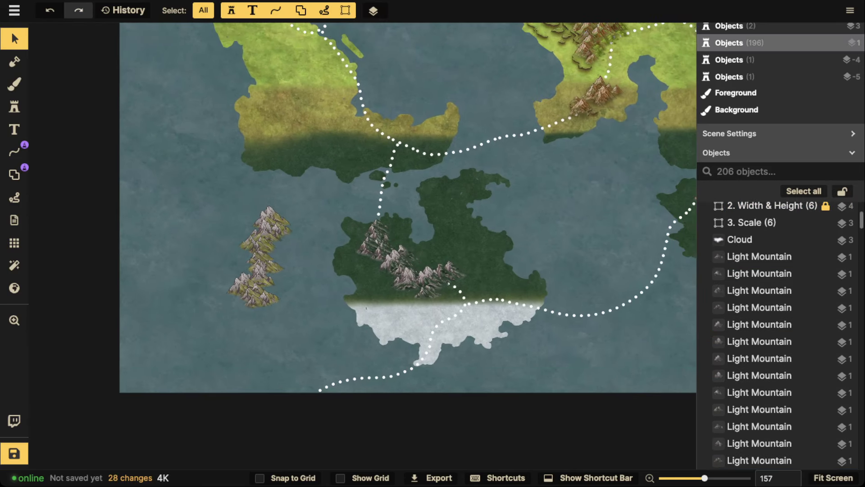
{"action": "mouse_move", "coordinate": [193, 120]}
{"action": "left_mouse_down"}
{"action": "mouse_move", "coordinate": [323, 224]}
{"action": "mouse_move", "coordinate": [323, 170]}
{"action": "mouse_move", "coordinate": [224, 325]}
{"action": "left_mouse_up"}
{"action": "key", "text": "Escape"}
{"action": "scroll", "coordinate": [350, 264], "scroll_direction": "up", "scroll_amount": 5}
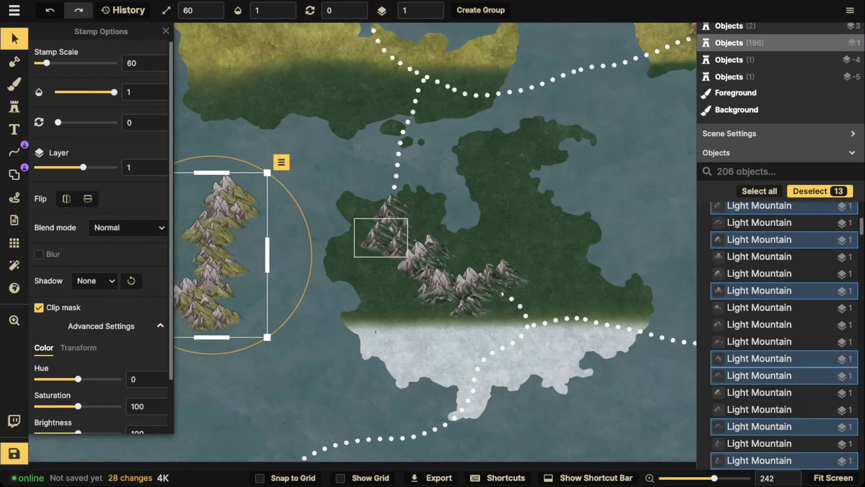
{"action": "key", "text": "Delete"}
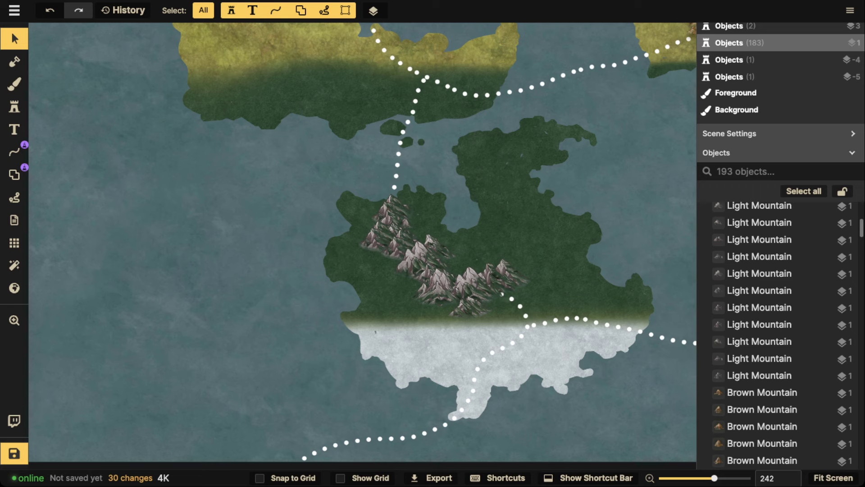
- Select the Light Mountains at the northern and eastern tips of the southern range and reduce their stamp scale to 40
{"action": "left_click", "coordinate": [502, 276]}
{"action": "left_click", "coordinate": [392, 213], "text": "shift"}
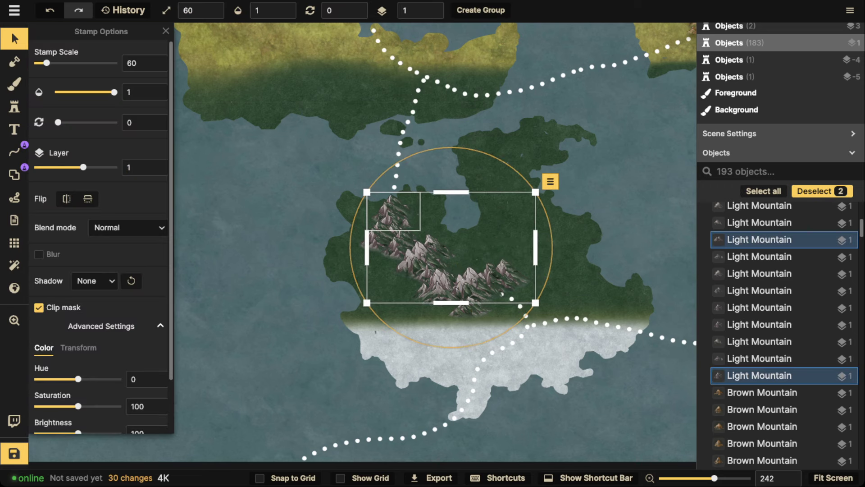
{"action": "key", "text": "bracketleft"}
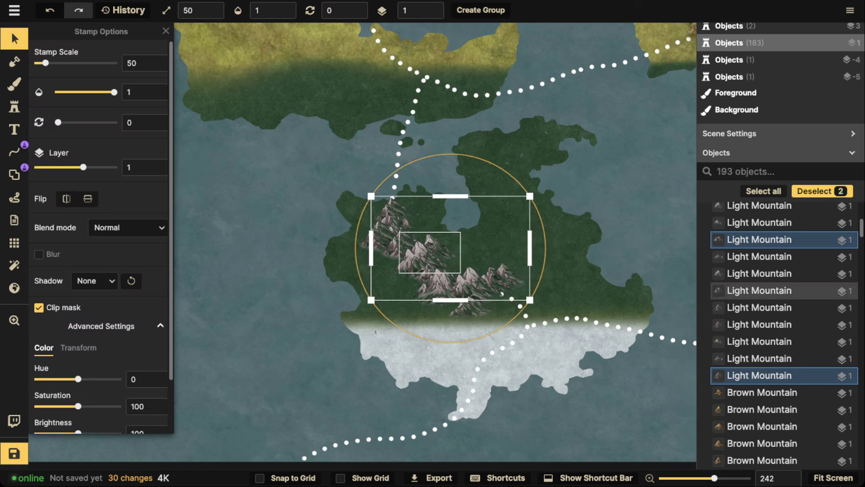
{"action": "key", "text": "bracketleft"}
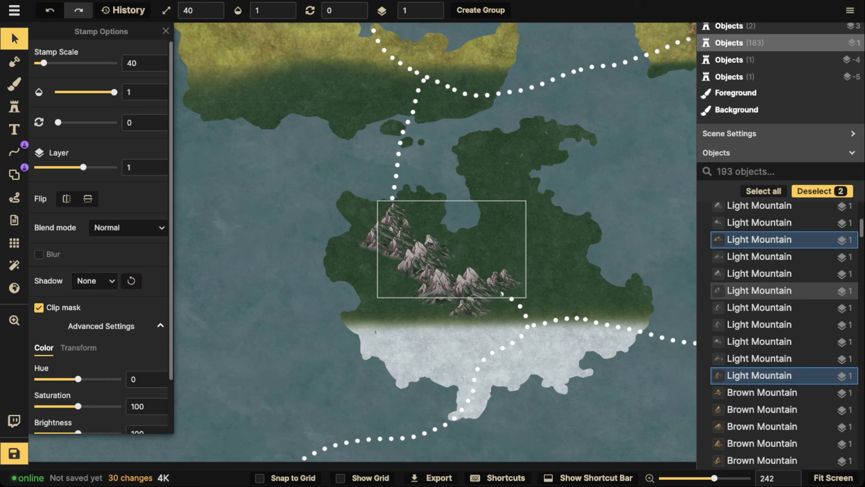
{"action": "key", "text": "Escape"}
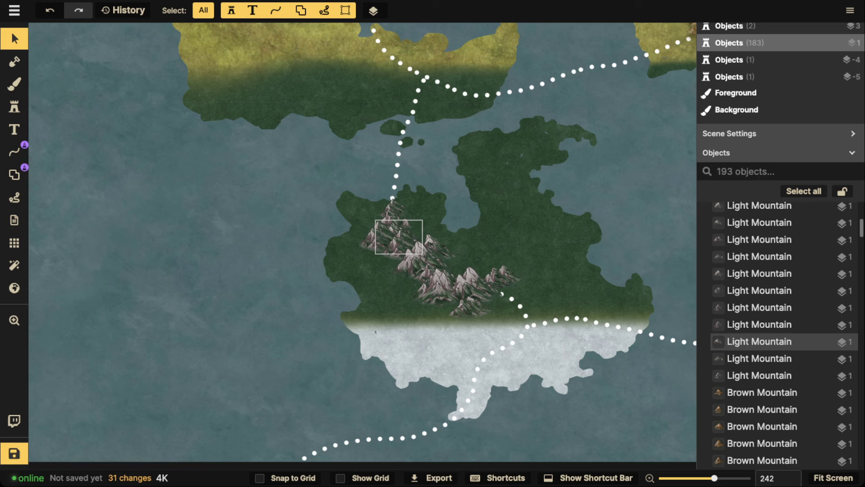
- Select the northern and eastern tip mountains one at a time and fine-tune their placement in the southern range
{"action": "left_click", "coordinate": [767, 375]}
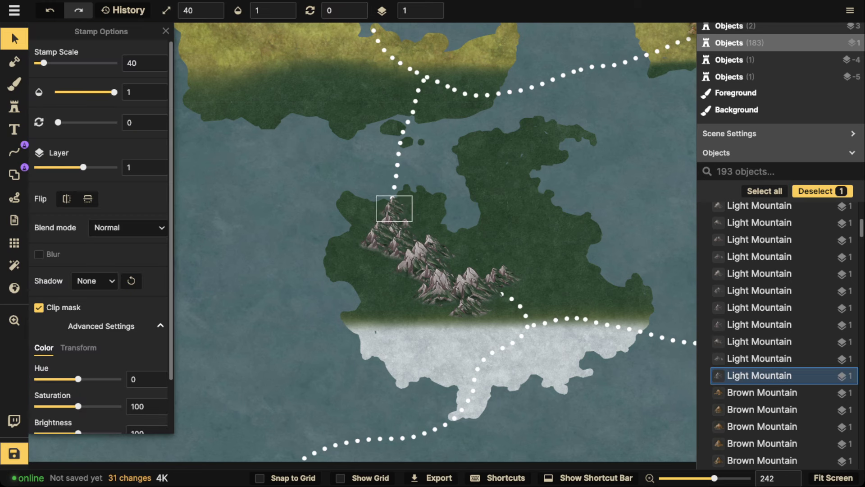
{"action": "left_click", "coordinate": [767, 240]}
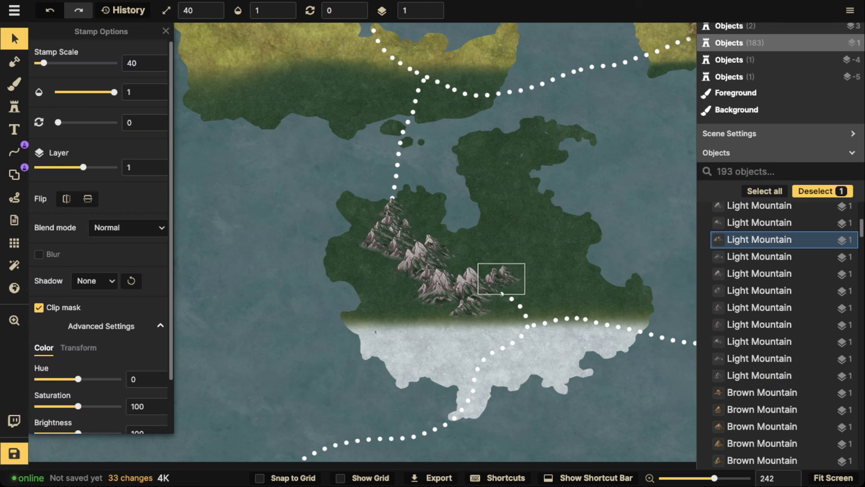
{"action": "scroll", "coordinate": [330, 187], "scroll_direction": "down", "scroll_amount": 5}
{"action": "left_click", "coordinate": [331, 187]}
{"action": "key", "text": "space"}
{"action": "left_click_drag", "start_coordinate": [527, 104], "coordinate": [368, 208]}
{"action": "left_click_drag", "start_coordinate": [162, 294], "coordinate": [272, 365]}
{"action": "scroll", "coordinate": [360, 322], "scroll_direction": "up", "scroll_amount": 3}
{"action": "left_click_drag", "start_coordinate": [421, 370], "coordinate": [414, 365]}
{"action": "left_click_drag", "start_coordinate": [357, 332], "coordinate": [380, 340]}
{"action": "key", "text": "Escape"}
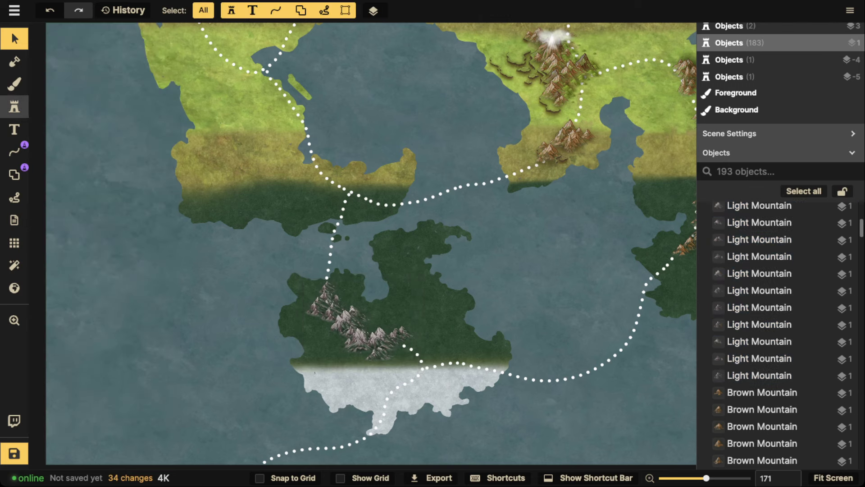
- Clear the mountain search in the stamp catalog, browse the Fantasy World Terrain stamps and choose Green Karsts
{"action": "left_click", "coordinate": [15, 107]}
{"action": "left_click", "coordinate": [64, 126]}
{"action": "scroll", "coordinate": [280, 334], "scroll_direction": "down", "scroll_amount": 3}
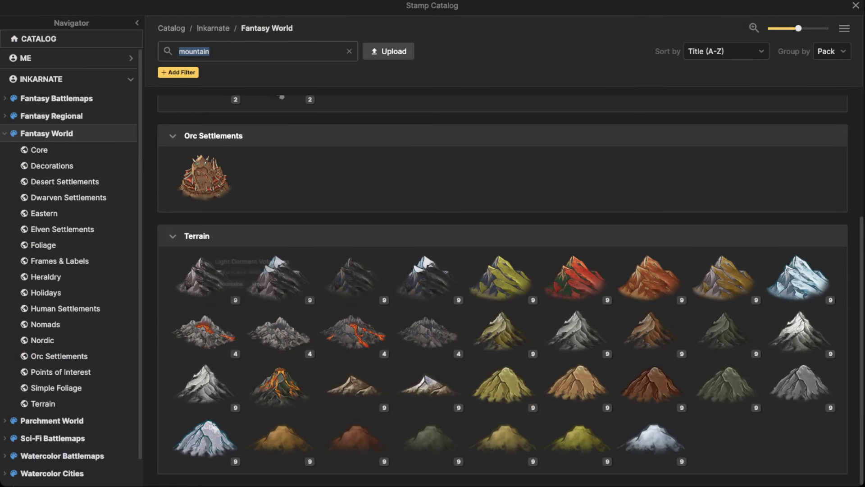
{"action": "key", "text": "BackSpace"}
{"action": "scroll", "coordinate": [353, 207], "scroll_direction": "down", "scroll_amount": 10}
{"action": "scroll", "coordinate": [503, 284], "scroll_direction": "down", "scroll_amount": 20}
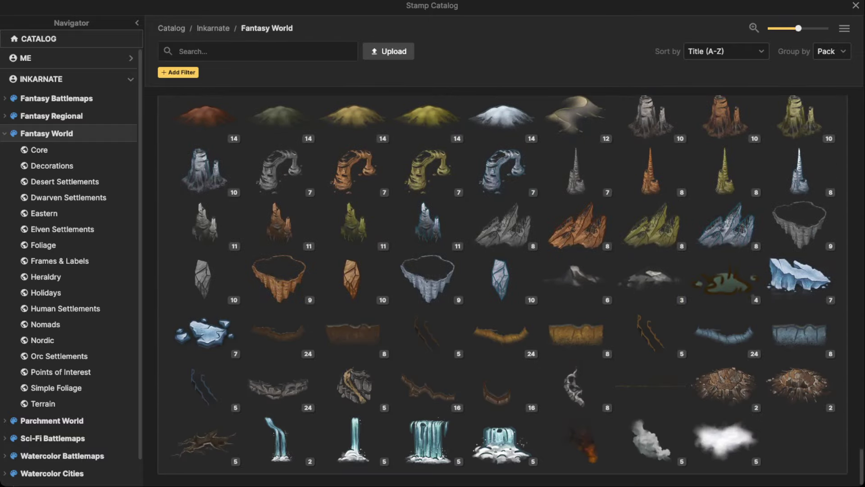
{"action": "scroll", "coordinate": [502, 284], "scroll_direction": "up", "scroll_amount": 8}
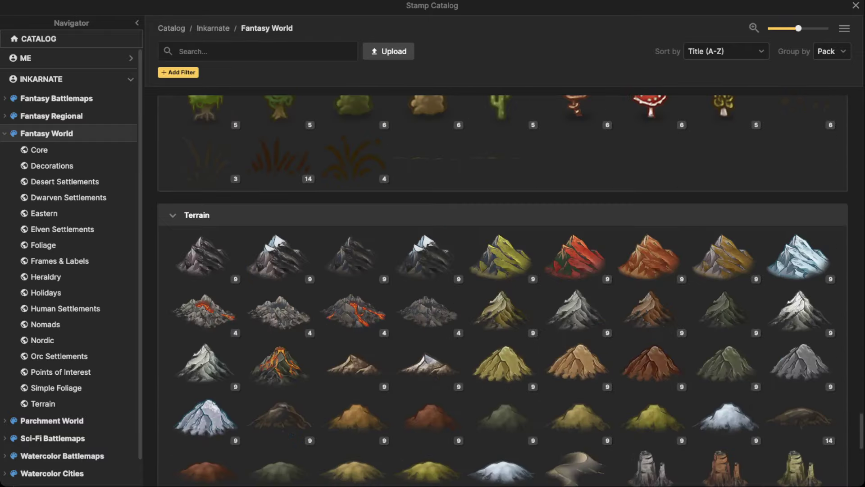
{"action": "scroll", "coordinate": [280, 257], "scroll_direction": "down", "scroll_amount": 5}
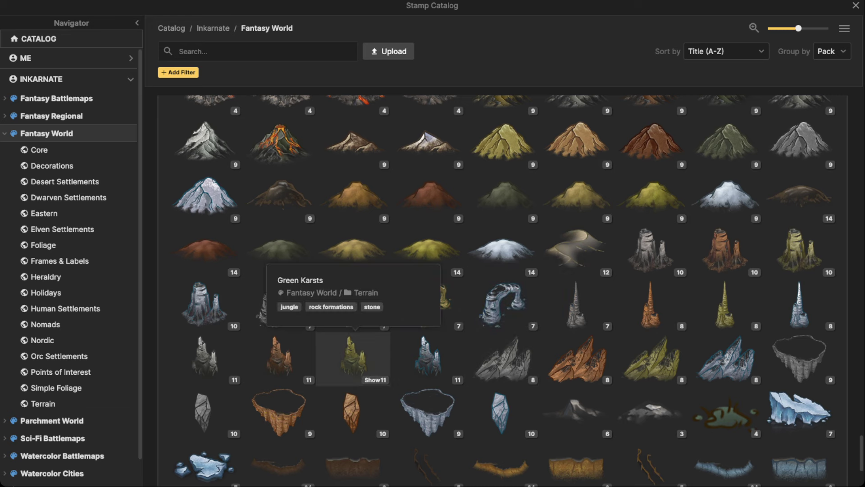
{"action": "left_click", "coordinate": [354, 358]}
- Paint two rows of Green Karsts at stamp scale 54 along the western continent's dotted plate boundary, leaving a gap between them
{"action": "scroll", "coordinate": [267, 135], "scroll_direction": "up", "scroll_amount": 6}
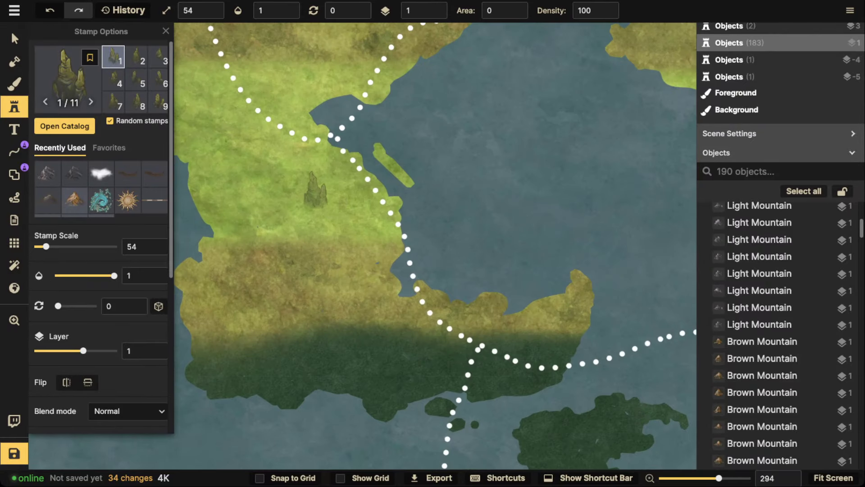
{"action": "scroll", "coordinate": [299, 195], "scroll_direction": "down", "scroll_amount": 2}
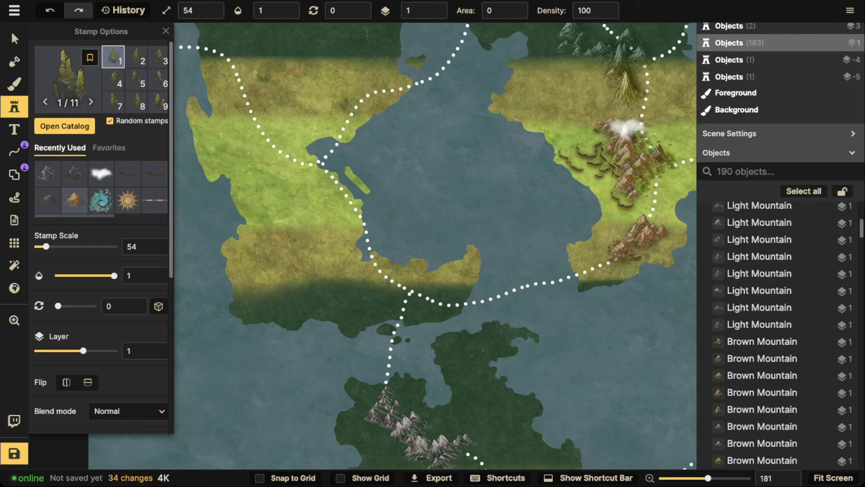
{"action": "scroll", "coordinate": [282, 153], "scroll_direction": "up", "scroll_amount": 5}
{"action": "left_click_drag", "start_coordinate": [246, 86], "coordinate": [382, 293]}
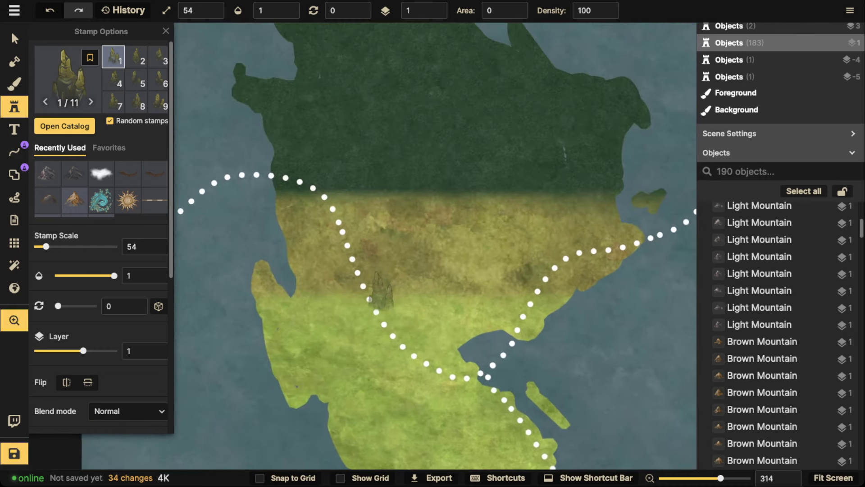
{"action": "left_click_drag", "start_coordinate": [450, 239], "coordinate": [386, 253]}
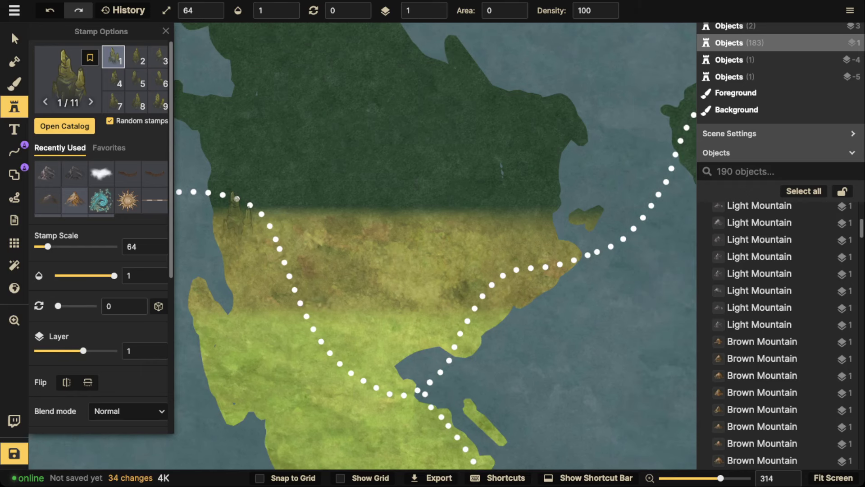
{"action": "scroll", "coordinate": [232, 176], "scroll_direction": "down", "scroll_amount": 3}
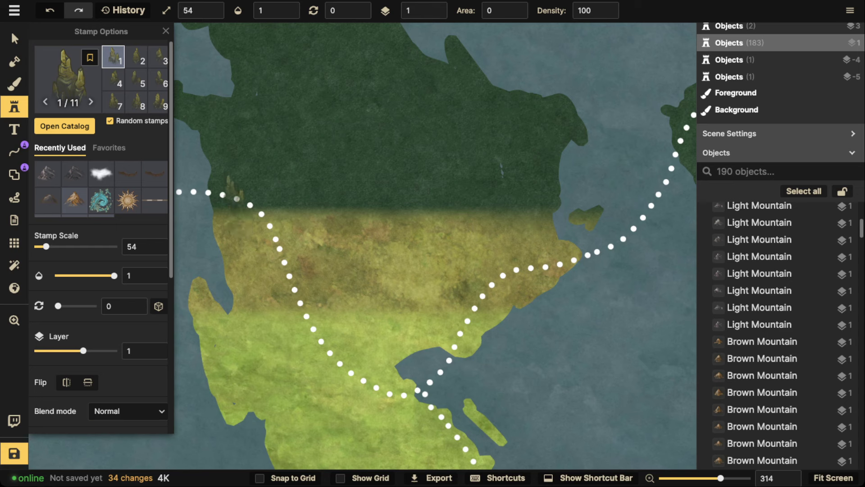
{"action": "mouse_move", "coordinate": [232, 191]}
{"action": "left_mouse_down"}
{"action": "mouse_move", "coordinate": [262, 214]}
{"action": "mouse_move", "coordinate": [295, 289]}
{"action": "left_mouse_up"}
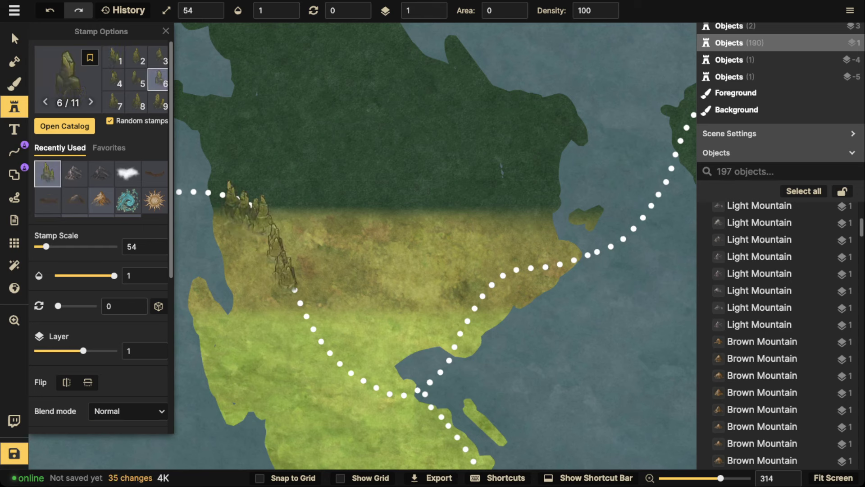
{"action": "left_click_drag", "start_coordinate": [321, 346], "coordinate": [385, 391]}
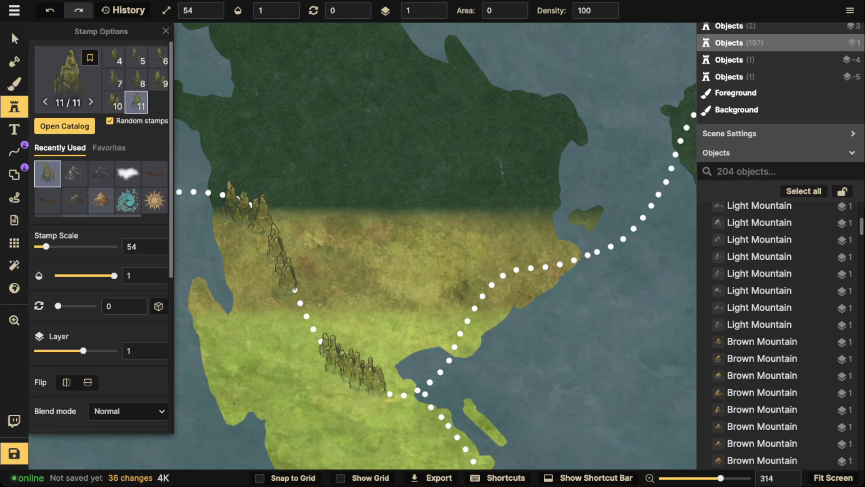
- Thicken both karst rows with single Green Karst stamps along their sides and at the southern row's eastern end
{"action": "left_click", "coordinate": [237, 220]}
{"action": "left_click", "coordinate": [283, 238]}
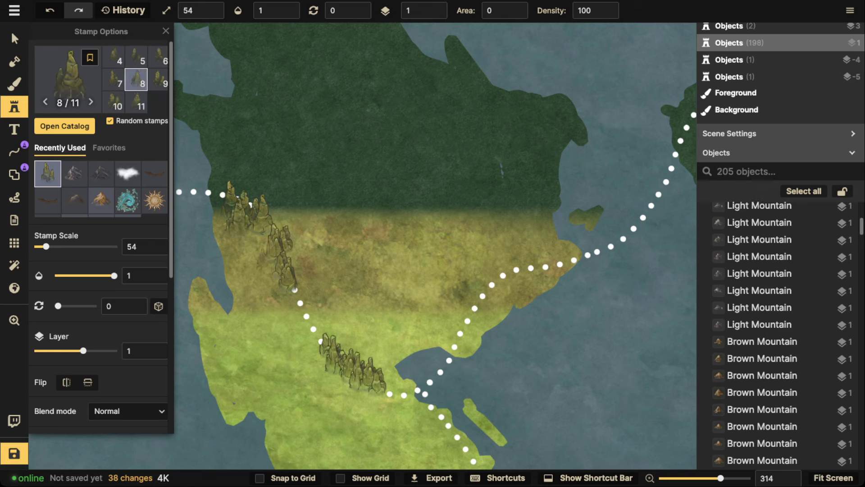
{"action": "left_click", "coordinate": [268, 263]}
{"action": "left_click", "coordinate": [300, 280]}
{"action": "left_click", "coordinate": [315, 345]}
{"action": "left_click", "coordinate": [349, 343]}
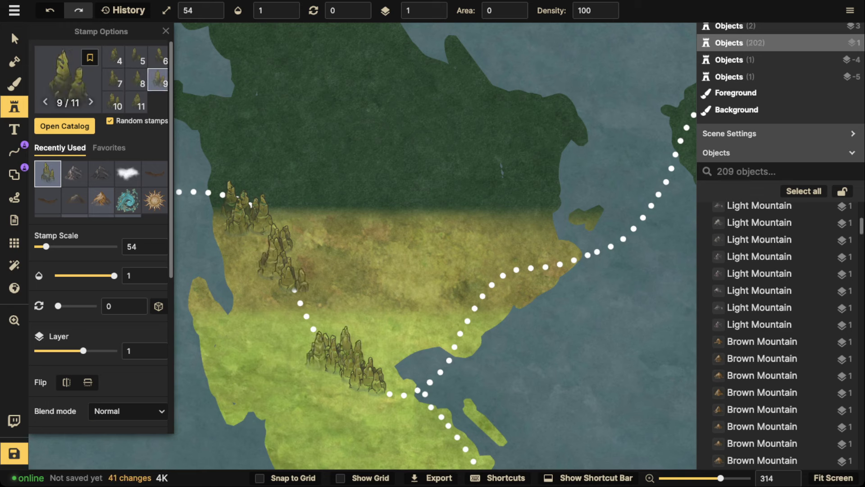
{"action": "left_click", "coordinate": [353, 379]}
{"action": "left_click", "coordinate": [395, 388]}
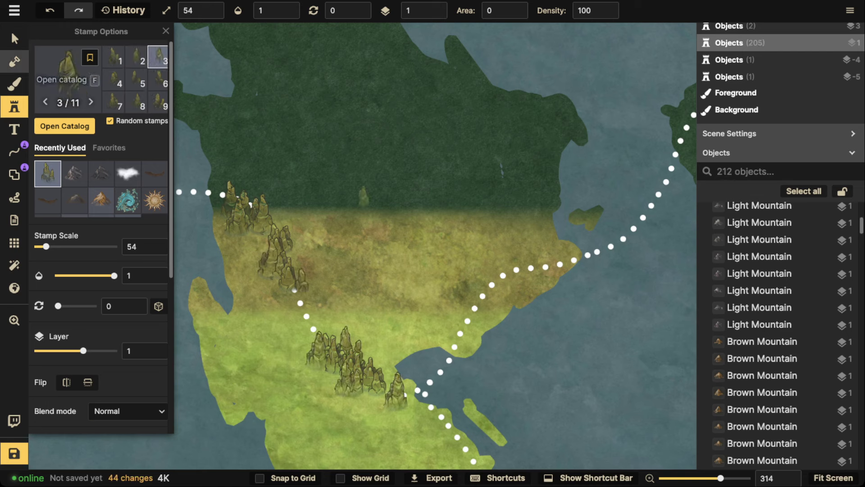
- Shrink the Green Karsts at both ends of the northern row, setting the southeastern one to scale 44
{"action": "left_click", "coordinate": [14, 39]}
{"action": "key", "text": "space"}
{"action": "left_click_drag", "start_coordinate": [315, 202], "coordinate": [398, 163]}
{"action": "left_click_drag", "start_coordinate": [305, 108], "coordinate": [493, 369]}
{"action": "key", "text": "Escape"}
{"action": "scroll", "coordinate": [394, 185], "scroll_direction": "up", "scroll_amount": 5}
{"action": "left_click", "coordinate": [271, 155]}
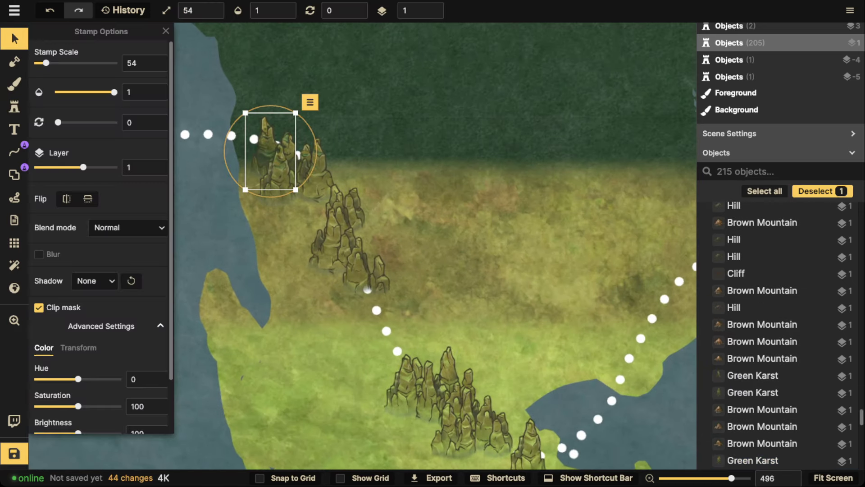
{"action": "key", "text": "bracketleft"}
{"action": "key", "text": "bracketleft"}
{"action": "key", "text": "Escape"}
{"action": "left_click", "coordinate": [378, 277]}
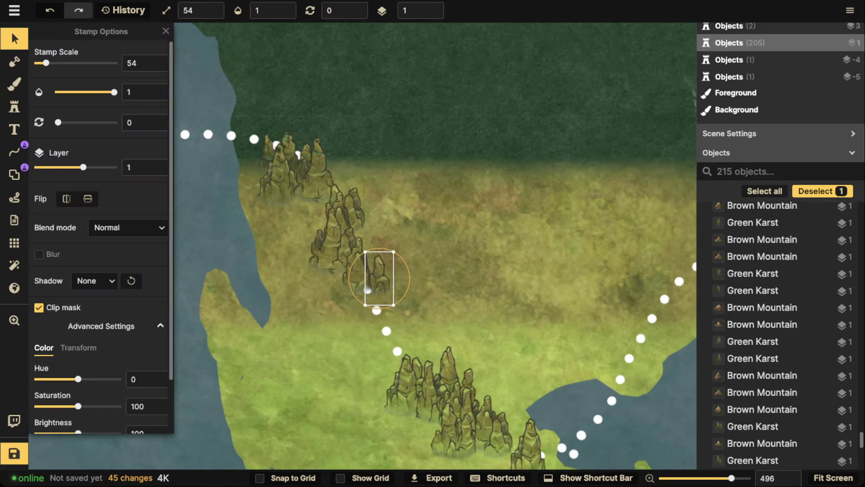
{"action": "key", "text": "bracketleft"}
{"action": "key", "text": "Escape"}
- Shrink the Green Karsts at both ends of the southern row and shift the eastern one closer to the cluster
{"action": "left_click", "coordinate": [403, 388]}
{"action": "key", "text": "bracketleft"}
{"action": "key", "text": "bracketleft"}
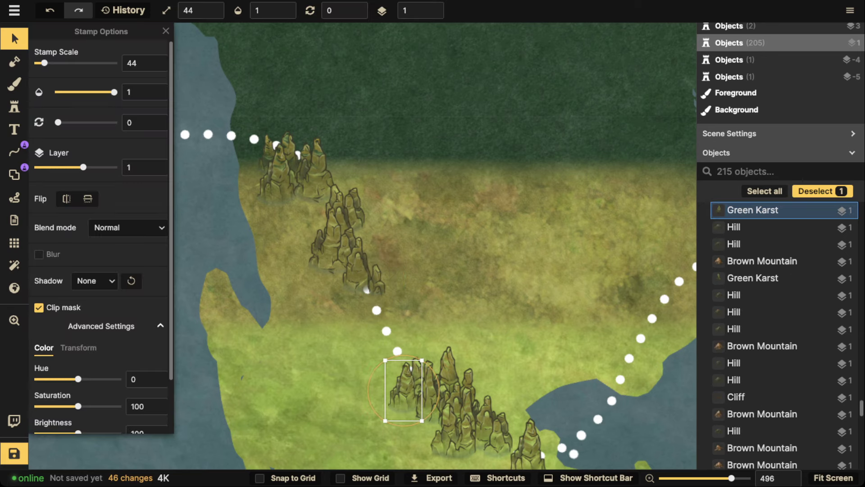
{"action": "left_click_drag", "start_coordinate": [405, 389], "coordinate": [402, 233]}
{"action": "left_click", "coordinate": [524, 298]}
{"action": "key", "text": "bracketleft"}
{"action": "key", "text": "bracketleft"}
{"action": "key", "text": "bracketleft"}
{"action": "left_click_drag", "start_coordinate": [523, 298], "coordinate": [506, 302]}
{"action": "key", "text": "Escape"}
{"action": "left_click", "coordinate": [449, 276]}
{"action": "key", "text": "Escape"}
{"action": "scroll", "coordinate": [428, 225], "scroll_direction": "down", "scroll_amount": 2}
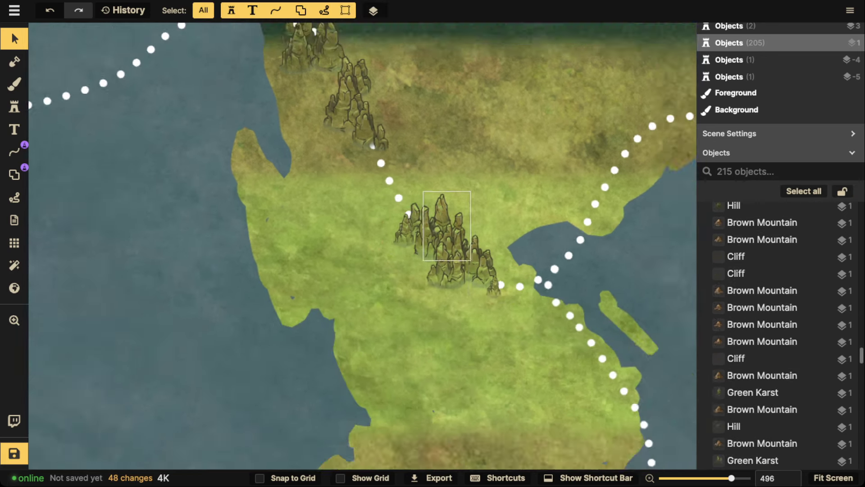
- Rotate a Green Karst at the northern row's coastal end and lean the tall one east of it clockwise
{"action": "left_click_drag", "start_coordinate": [428, 225], "coordinate": [419, 413]}
{"action": "scroll", "coordinate": [295, 249], "scroll_direction": "up", "scroll_amount": 9}
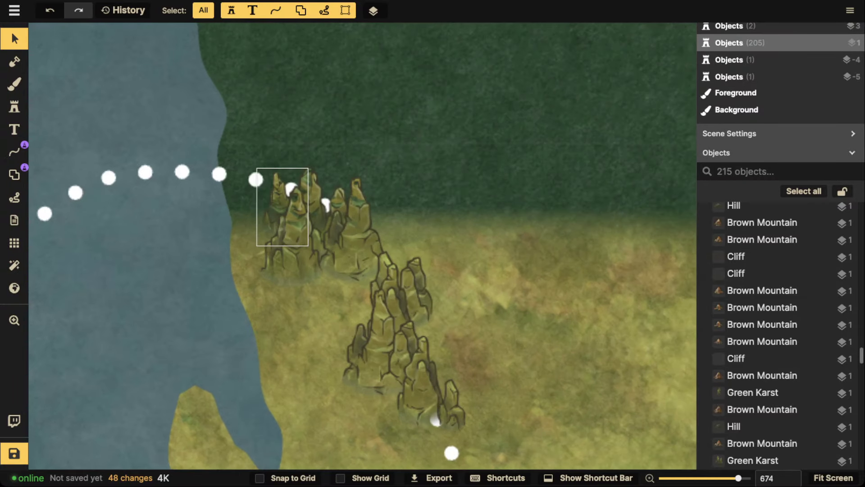
{"action": "left_click", "coordinate": [295, 249]}
{"action": "left_click_drag", "start_coordinate": [387, 236], "coordinate": [400, 228]}
{"action": "left_click", "coordinate": [440, 217]}
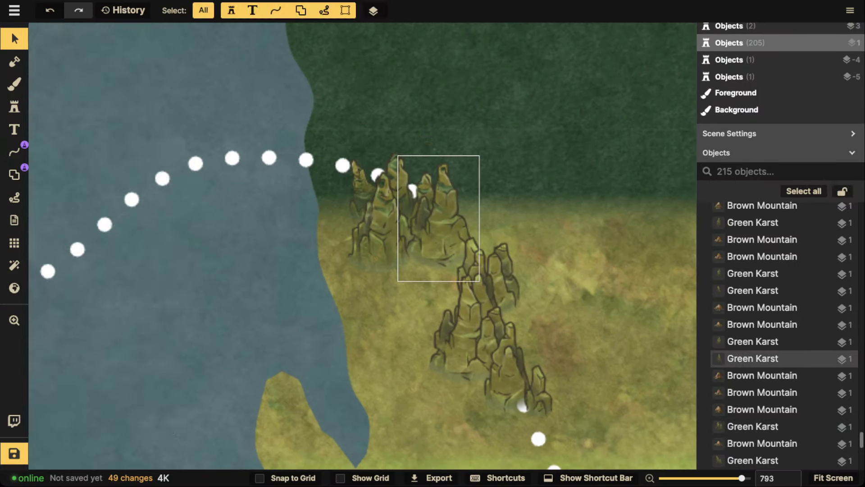
{"action": "left_click", "coordinate": [439, 218]}
{"action": "left_click_drag", "start_coordinate": [513, 212], "coordinate": [513, 226]}
- Lean the front Green Karst of the coastal cluster slightly counter-clockwise and adjust its neighbours
{"action": "left_click", "coordinate": [391, 226]}
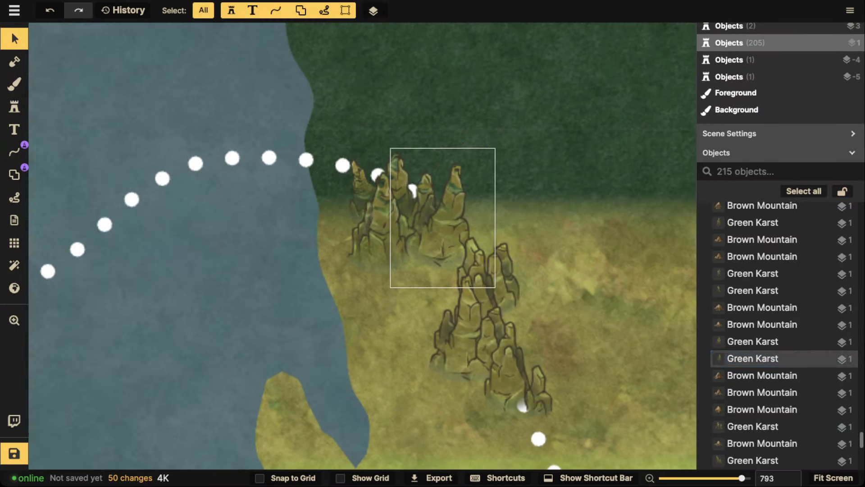
{"action": "left_click", "coordinate": [383, 225]}
{"action": "left_click_drag", "start_coordinate": [448, 227], "coordinate": [479, 207]}
{"action": "left_click", "coordinate": [435, 212]}
{"action": "left_click", "coordinate": [398, 187]}
{"action": "key", "text": "Escape"}
- Rotate the eastern Green Karst in the middle of the northern row to 12 degrees and vary the angles of its neighbours
{"action": "left_click", "coordinate": [491, 280]}
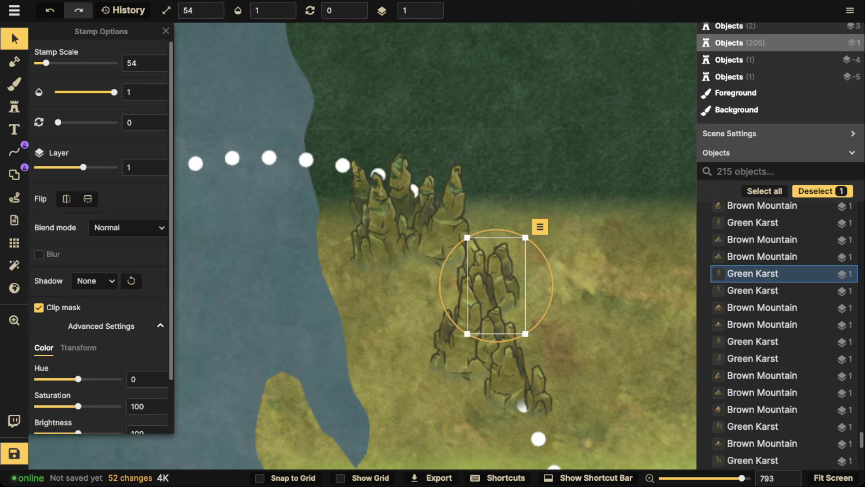
{"action": "key", "text": "Escape"}
{"action": "left_click", "coordinate": [496, 289]}
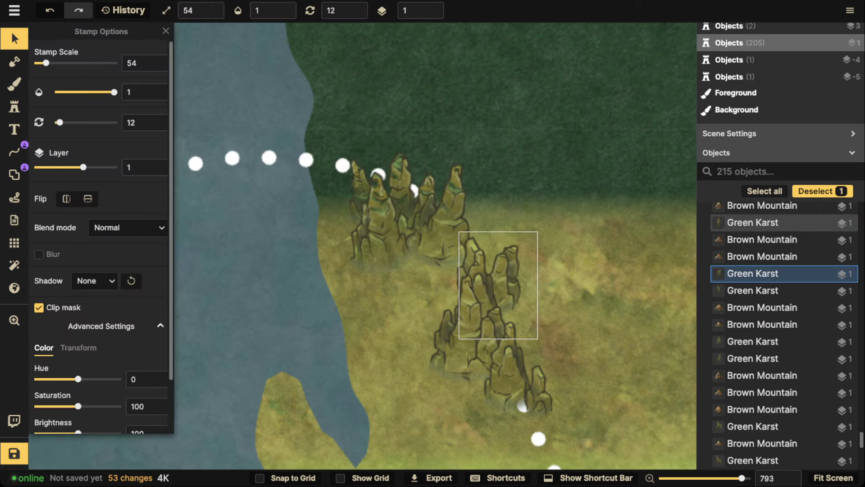
{"action": "left_click_drag", "start_coordinate": [523, 252], "coordinate": [521, 271]}
{"action": "key", "text": "Escape"}
{"action": "left_click", "coordinate": [494, 275]}
{"action": "key", "text": "Escape"}
{"action": "left_click", "coordinate": [472, 266]}
{"action": "key", "text": "Escape"}
- Rotate the small Green Karst at the northern row's southeastern end to 12 degrees and its larger neighbour to 351 degrees
{"action": "left_click", "coordinate": [539, 391]}
{"action": "scroll", "coordinate": [523, 405], "scroll_direction": "up", "scroll_amount": 2}
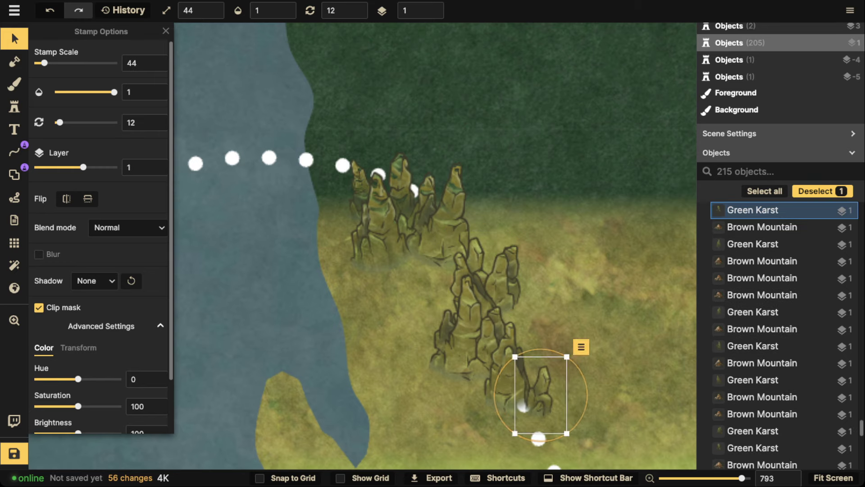
{"action": "key", "text": "Escape"}
{"action": "left_click", "coordinate": [523, 405]}
{"action": "scroll", "coordinate": [522, 406], "scroll_direction": "down", "scroll_amount": 2}
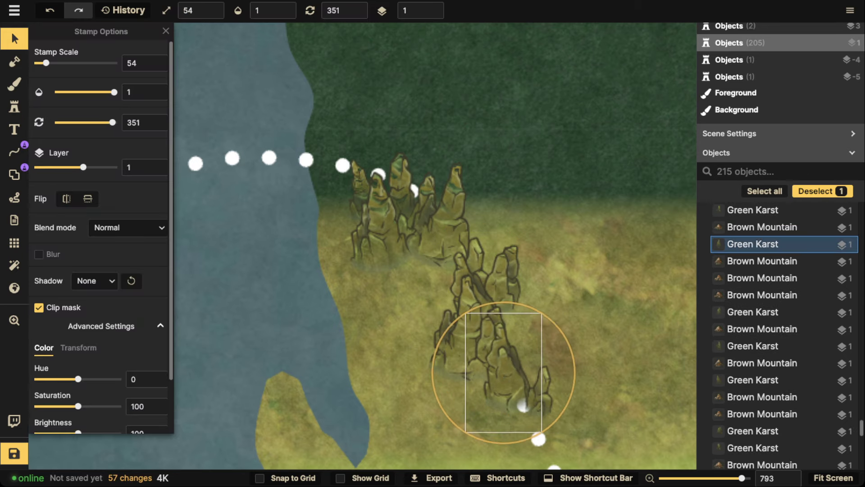
- Rotate two Green Karsts further up the northern row to 11 and 341 degrees, adjust the one beside them and deselect
{"action": "key", "text": "Escape"}
{"action": "left_click", "coordinate": [522, 405]}
{"action": "scroll", "coordinate": [523, 406], "scroll_direction": "up", "scroll_amount": 3}
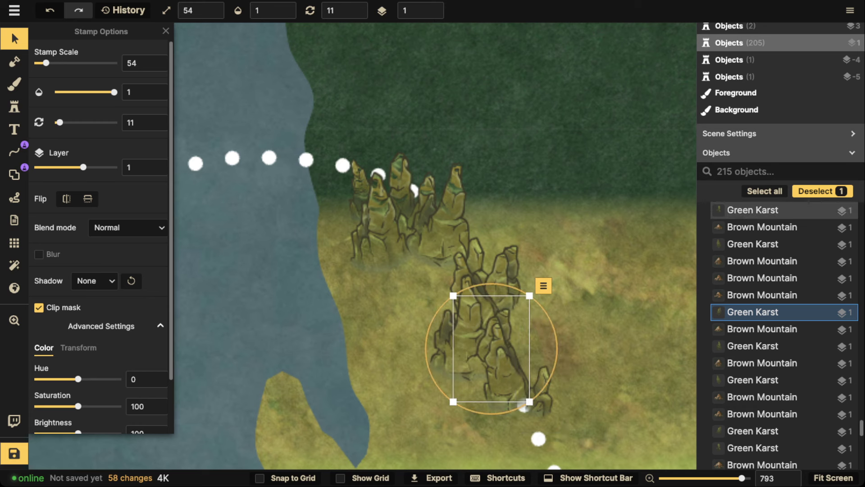
{"action": "scroll", "coordinate": [523, 405], "scroll_direction": "down", "scroll_amount": 2}
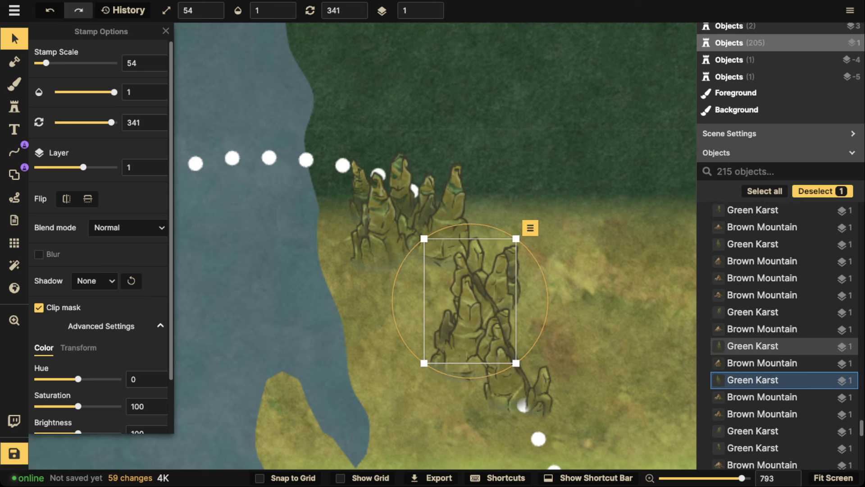
{"action": "scroll", "coordinate": [523, 404], "scroll_direction": "up", "scroll_amount": 1}
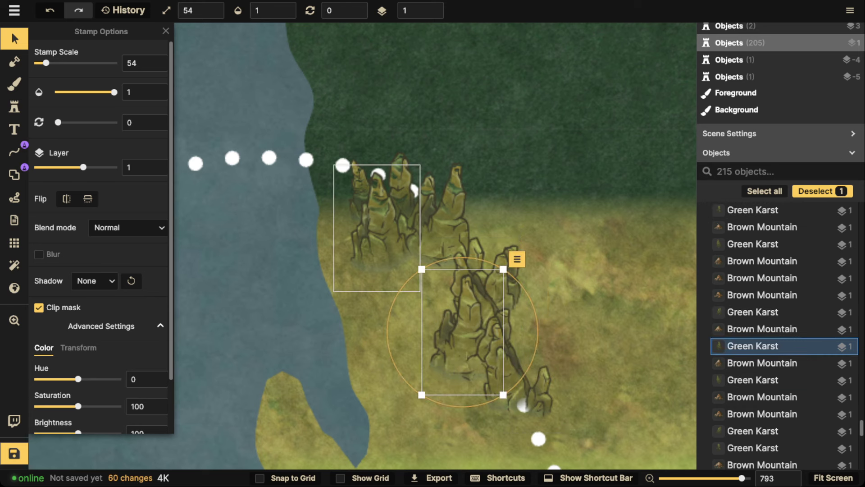
{"action": "scroll", "coordinate": [419, 269], "scroll_direction": "down", "scroll_amount": 2}
{"action": "left_click_drag", "start_coordinate": [477, 270], "coordinate": [305, 199]}
{"action": "key", "text": "Escape"}
- Examine the angled northern Green Karst row alongside the southern row on the plate boundary
{"action": "scroll", "coordinate": [466, 179], "scroll_direction": "down", "scroll_amount": 3}
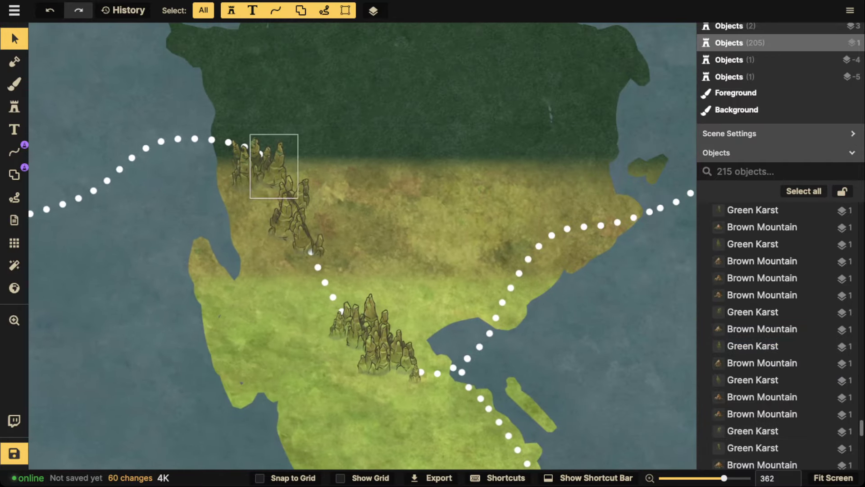
{"action": "scroll", "coordinate": [273, 181], "scroll_direction": "up", "scroll_amount": 2}
{"action": "scroll", "coordinate": [273, 162], "scroll_direction": "up", "scroll_amount": 2}
{"action": "left_click_drag", "start_coordinate": [273, 162], "coordinate": [293, 110]}
{"action": "scroll", "coordinate": [316, 241], "scroll_direction": "down", "scroll_amount": 2}
{"action": "left_click_drag", "start_coordinate": [388, 284], "coordinate": [380, 205]}
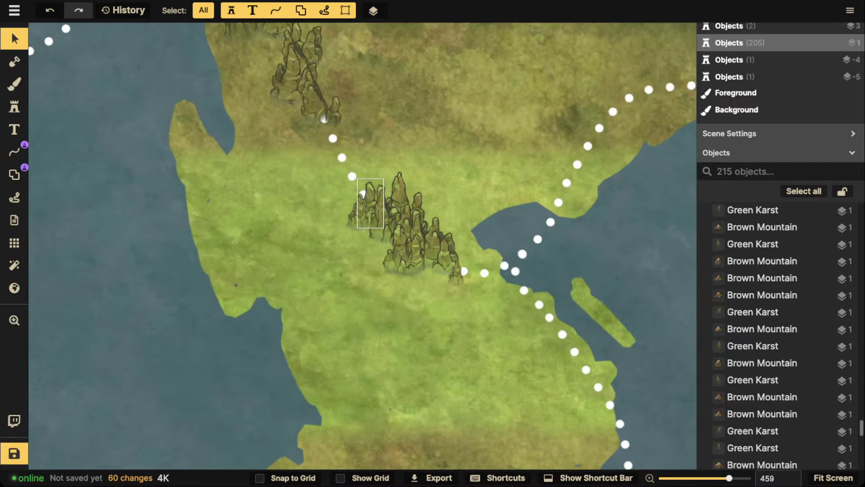
{"action": "scroll", "coordinate": [420, 241], "scroll_direction": "down", "scroll_amount": 3}
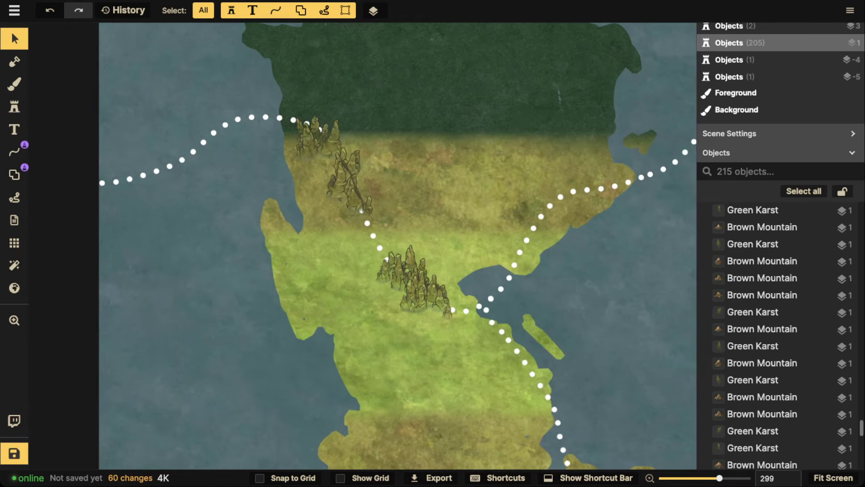
- Rotate the Green Karst at the southern row's western end to 345 degrees and the small one at its eastern end to 15
{"action": "scroll", "coordinate": [378, 274], "scroll_direction": "up", "scroll_amount": 4}
{"action": "left_click", "coordinate": [378, 273]}
{"action": "scroll", "coordinate": [388, 273], "scroll_direction": "down", "scroll_amount": 1}
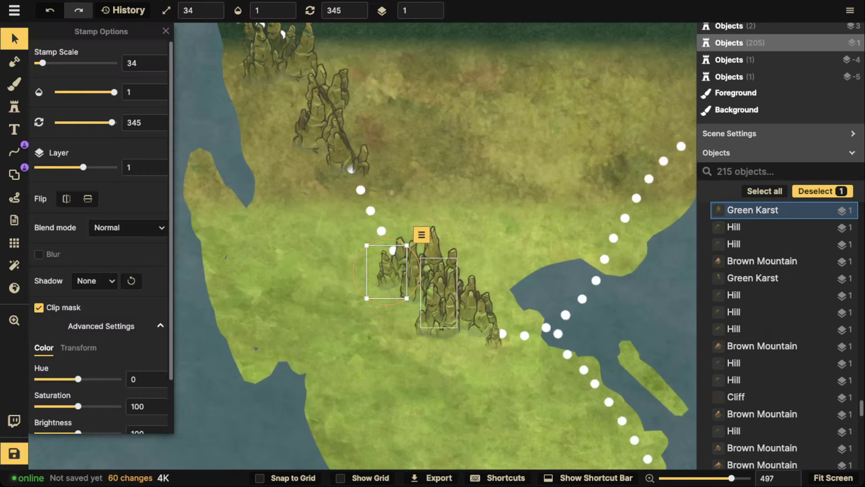
{"action": "left_click", "coordinate": [493, 335]}
{"action": "scroll", "coordinate": [493, 335], "scroll_direction": "up", "scroll_amount": 2}
{"action": "scroll", "coordinate": [493, 336], "scroll_direction": "down", "scroll_amount": 1}
{"action": "scroll", "coordinate": [494, 335], "scroll_direction": "up", "scroll_amount": 1}
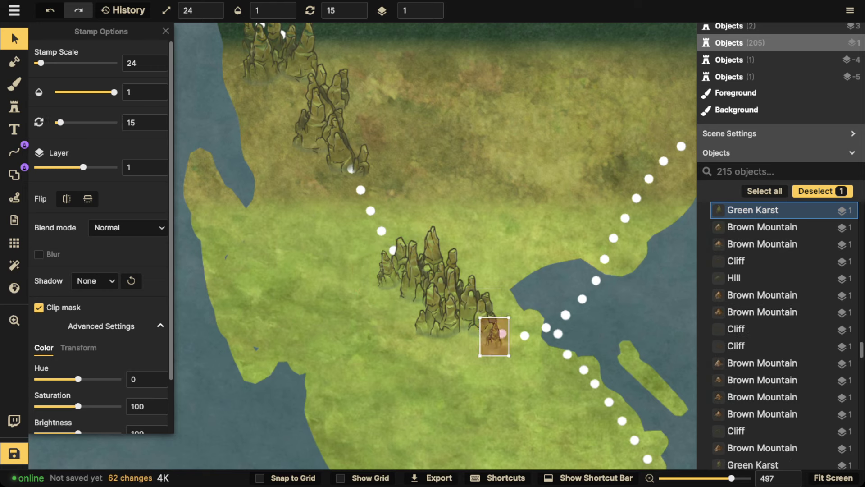
- Lean a front Green Karst of the southern row counter-clockwise and rotate the tall peak to 15 degrees
{"action": "left_click", "coordinate": [472, 309]}
{"action": "left_click", "coordinate": [437, 313]}
{"action": "scroll", "coordinate": [437, 313], "scroll_direction": "down", "scroll_amount": 1}
{"action": "left_click", "coordinate": [436, 265]}
{"action": "left_click", "coordinate": [436, 265]}
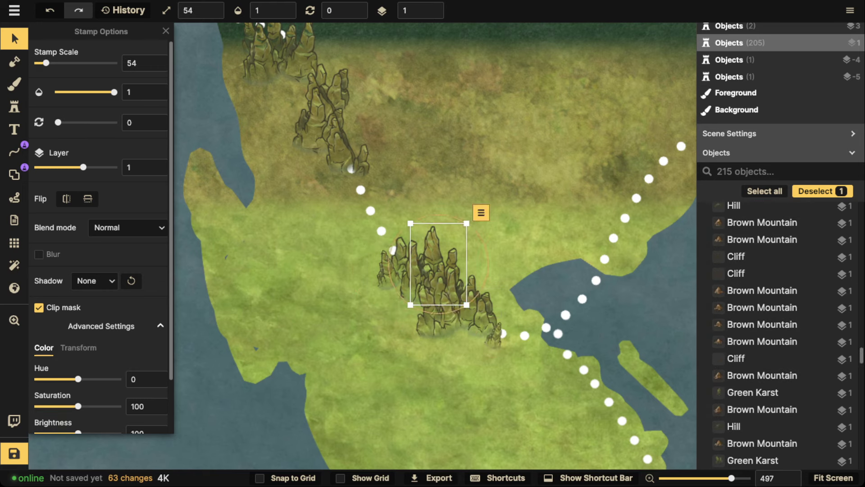
{"action": "scroll", "coordinate": [435, 265], "scroll_direction": "up", "scroll_amount": 1}
- Lean the Green Karst east of the southern row's tall peak clockwise and the one west of it counter-clockwise, then deselect
{"action": "left_click", "coordinate": [473, 308]}
{"action": "left_click", "coordinate": [472, 307]}
{"action": "scroll", "coordinate": [472, 307], "scroll_direction": "up", "scroll_amount": 1}
{"action": "left_click", "coordinate": [417, 273]}
{"action": "left_click", "coordinate": [417, 273]}
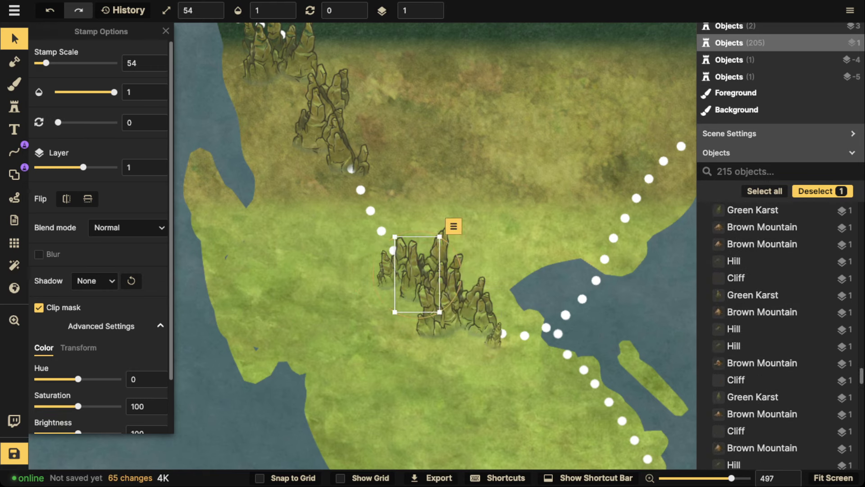
{"action": "scroll", "coordinate": [416, 273], "scroll_direction": "down", "scroll_amount": 1}
{"action": "left_click", "coordinate": [436, 297]}
{"action": "scroll", "coordinate": [397, 232], "scroll_direction": "down", "scroll_amount": 5}
{"action": "scroll", "coordinate": [433, 252], "scroll_direction": "down", "scroll_amount": 4}
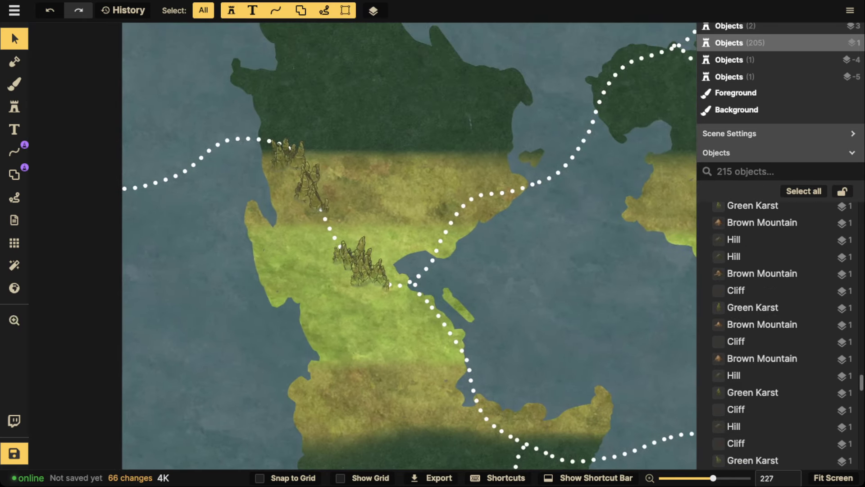
{"action": "left_click", "coordinate": [298, 156]}
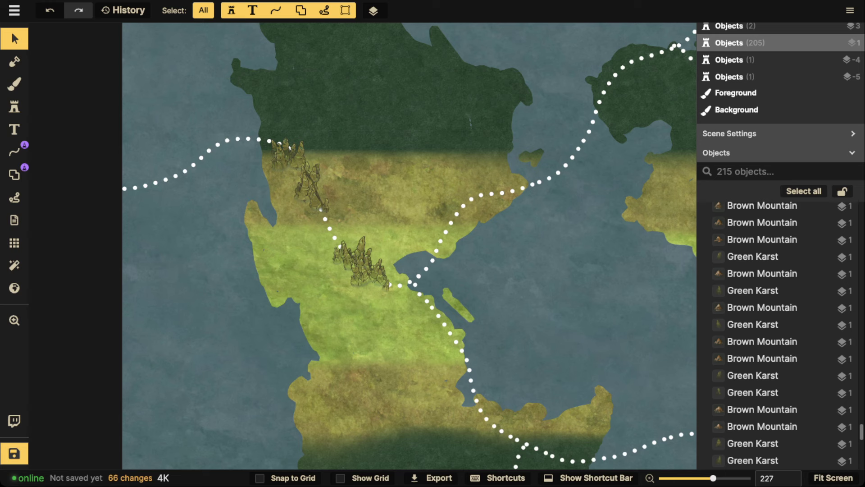
- Stamp six Green Karsts at scale 54 along the plate boundary on the western continent's southeastern coast
{"action": "scroll", "coordinate": [361, 257], "scroll_direction": "down", "scroll_amount": 2}
{"action": "left_click_drag", "start_coordinate": [370, 263], "coordinate": [338, 187]}
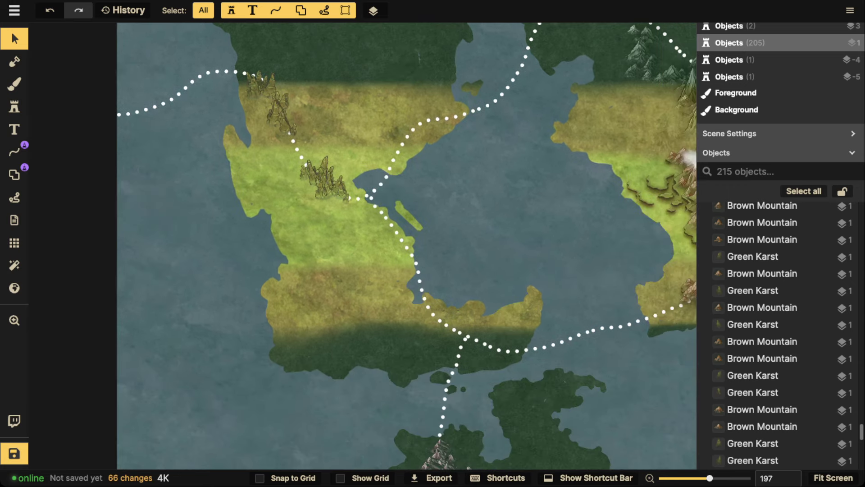
{"action": "scroll", "coordinate": [268, 169], "scroll_direction": "up", "scroll_amount": 5}
{"action": "left_click", "coordinate": [362, 177]}
{"action": "scroll", "coordinate": [359, 175], "scroll_direction": "up", "scroll_amount": 1}
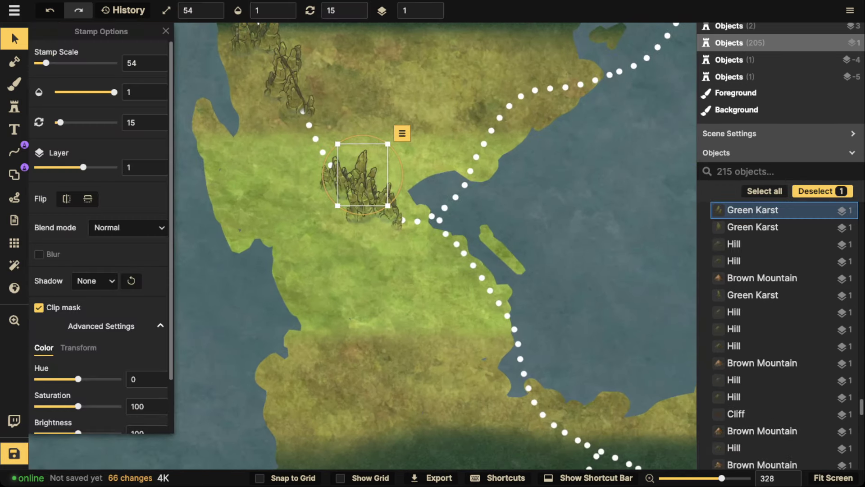
{"action": "left_click", "coordinate": [14, 107]}
{"action": "left_click_drag", "start_coordinate": [457, 344], "coordinate": [397, 226]}
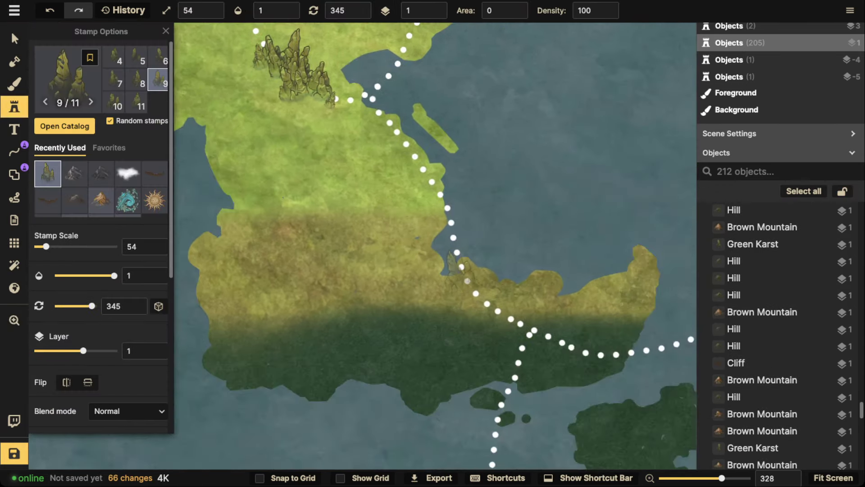
{"action": "left_click", "coordinate": [462, 275]}
{"action": "left_click", "coordinate": [480, 284]}
{"action": "left_click", "coordinate": [487, 291]}
{"action": "left_click", "coordinate": [510, 304]}
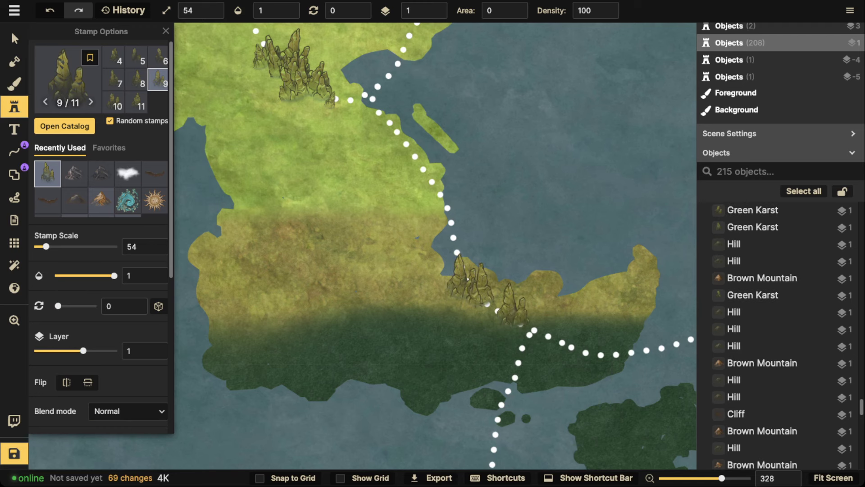
{"action": "left_click", "coordinate": [521, 311]}
{"action": "left_click", "coordinate": [496, 296]}
{"action": "left_click", "coordinate": [485, 301]}
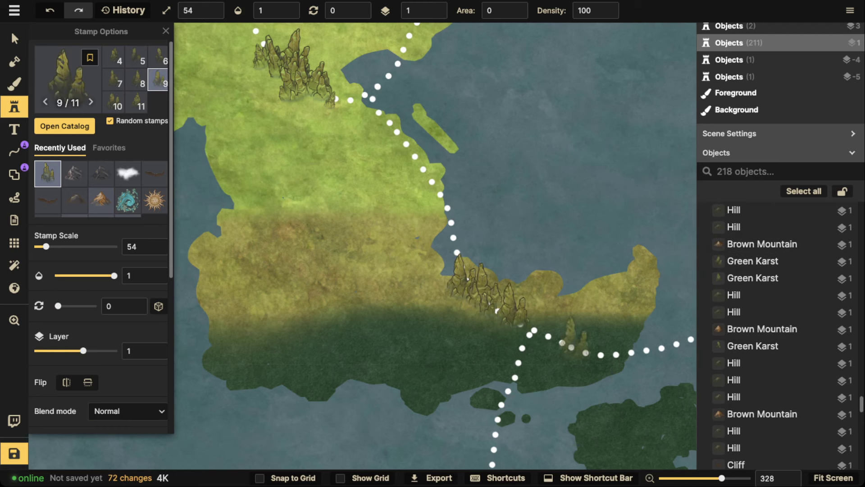
- Extend the new southern range westward into the yellow climate band and fill it out with more Green Karsts
{"action": "scroll", "coordinate": [510, 210], "scroll_direction": "down", "scroll_amount": 2}
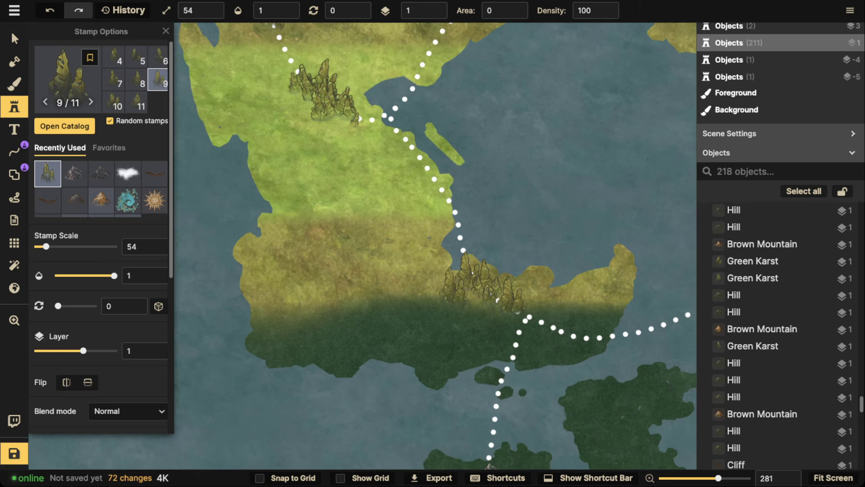
{"action": "left_click", "coordinate": [443, 282]}
{"action": "left_click", "coordinate": [427, 270]}
{"action": "left_click", "coordinate": [420, 266]}
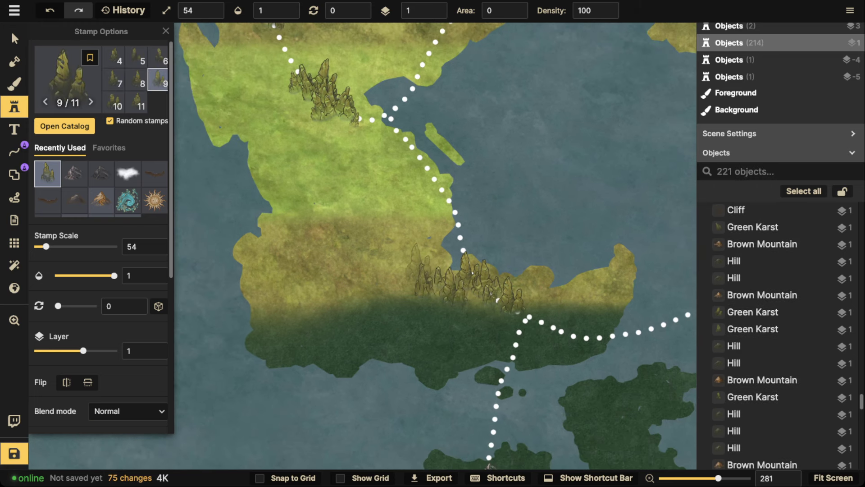
{"action": "left_click", "coordinate": [419, 257]}
{"action": "left_click", "coordinate": [382, 164]}
{"action": "scroll", "coordinate": [383, 163], "scroll_direction": "down", "scroll_amount": 3}
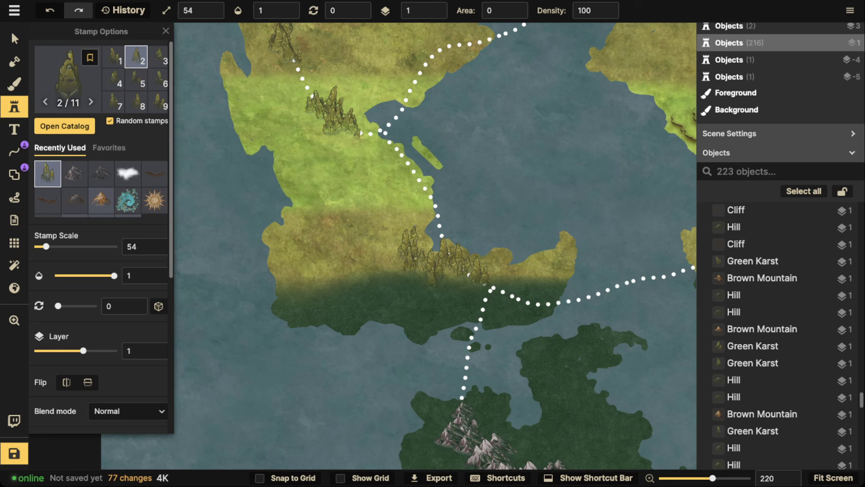
{"action": "left_click", "coordinate": [429, 177]}
- Survey the mountain ranges and plate boundaries across the continents, from the western one to the bare eastern landmass
{"action": "scroll", "coordinate": [352, 201], "scroll_direction": "down", "scroll_amount": 3}
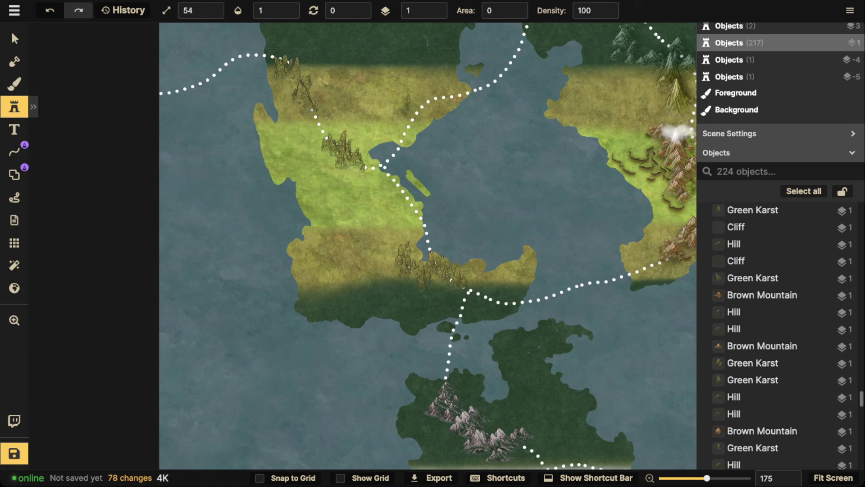
{"action": "left_click_drag", "start_coordinate": [388, 189], "coordinate": [341, 249]}
{"action": "left_click_drag", "start_coordinate": [354, 313], "coordinate": [383, 364]}
{"action": "scroll", "coordinate": [379, 287], "scroll_direction": "up", "scroll_amount": 3}
{"action": "left_click_drag", "start_coordinate": [312, 160], "coordinate": [48, 392]}
{"action": "scroll", "coordinate": [181, 253], "scroll_direction": "down", "scroll_amount": 5}
{"action": "left_click_drag", "start_coordinate": [181, 253], "coordinate": [325, 111]}
{"action": "key", "text": "z"}
{"action": "left_click_drag", "start_coordinate": [269, 279], "coordinate": [139, 230]}
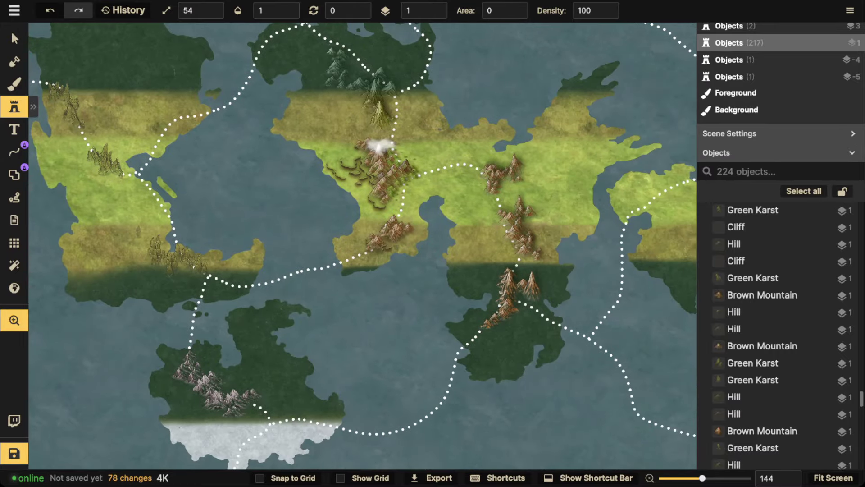
{"action": "left_click_drag", "start_coordinate": [626, 182], "coordinate": [315, 176]}
{"action": "scroll", "coordinate": [316, 174], "scroll_direction": "up", "scroll_amount": 5}
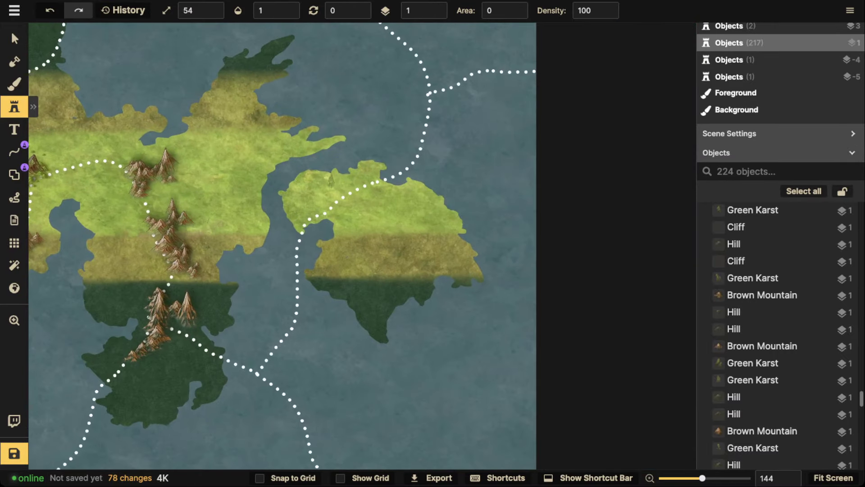
- Choose the Green Jagged Rocks stamp from the Fantasy World catalog
{"action": "left_click", "coordinate": [16, 107]}
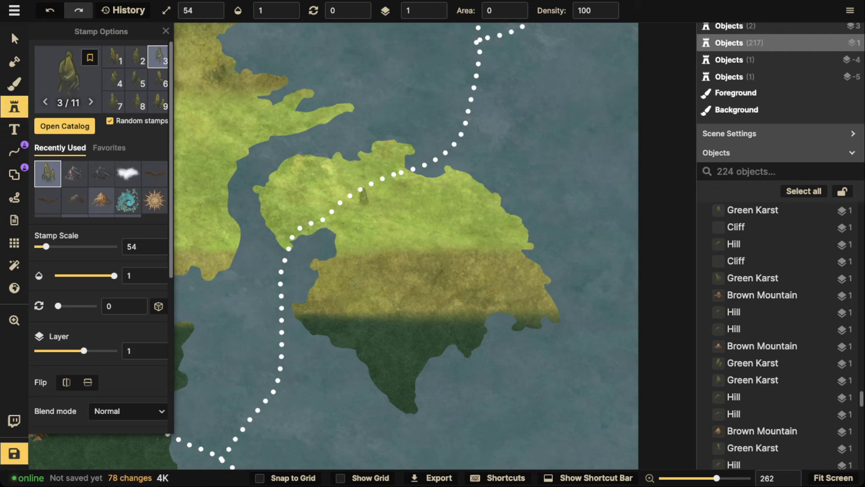
{"action": "left_click", "coordinate": [66, 65]}
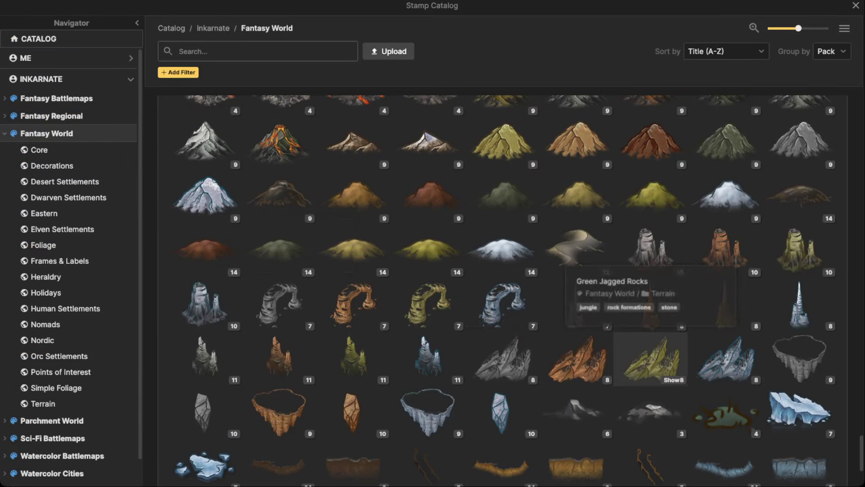
{"action": "left_click", "coordinate": [652, 359]}
- Stamp seven Green Jagged Rocks at scale 54 on the eastern landmass, around its northern peninsula and along the northeastern coast
{"action": "scroll", "coordinate": [403, 156], "scroll_direction": "up", "scroll_amount": 5}
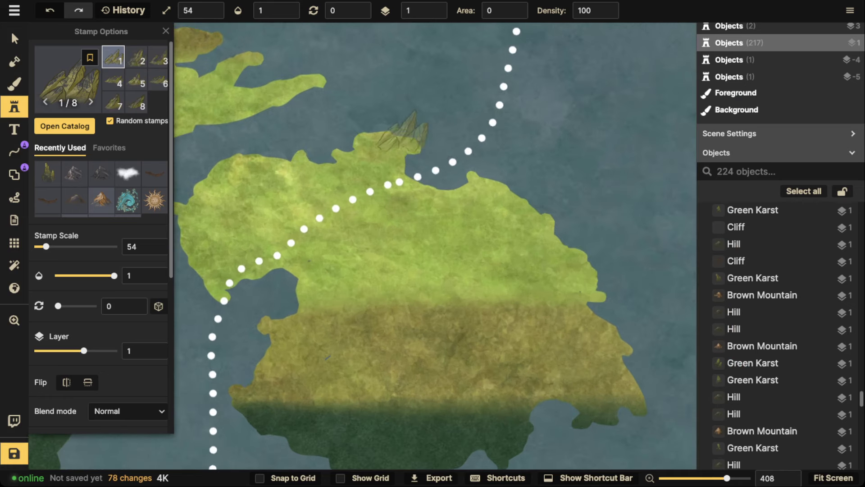
{"action": "scroll", "coordinate": [388, 180], "scroll_direction": "up", "scroll_amount": 4}
{"action": "left_click", "coordinate": [388, 180]}
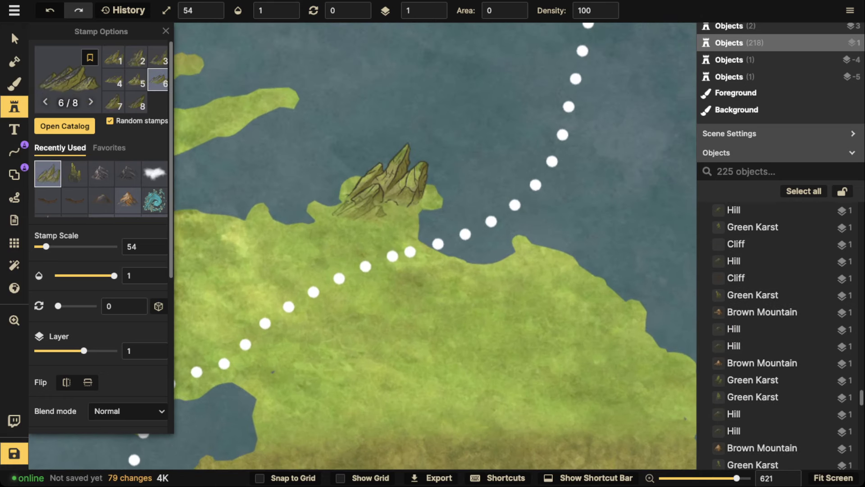
{"action": "left_click", "coordinate": [365, 212]}
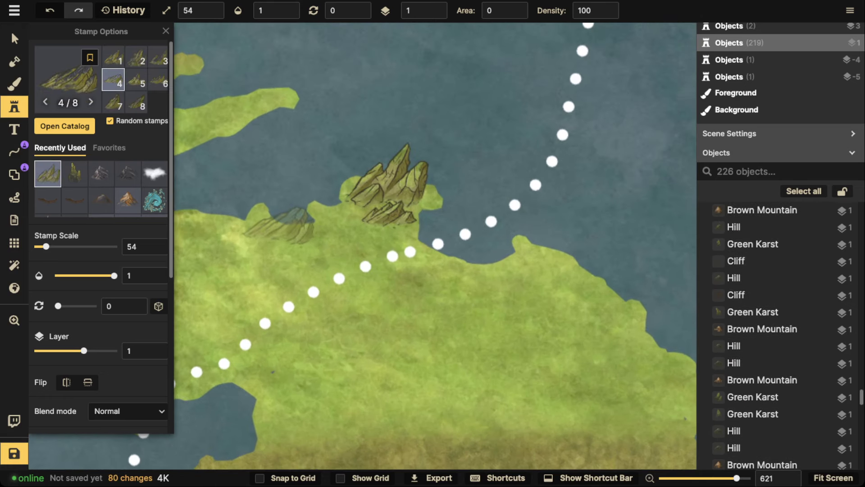
{"action": "left_click", "coordinate": [434, 255]}
{"action": "left_click", "coordinate": [463, 260]}
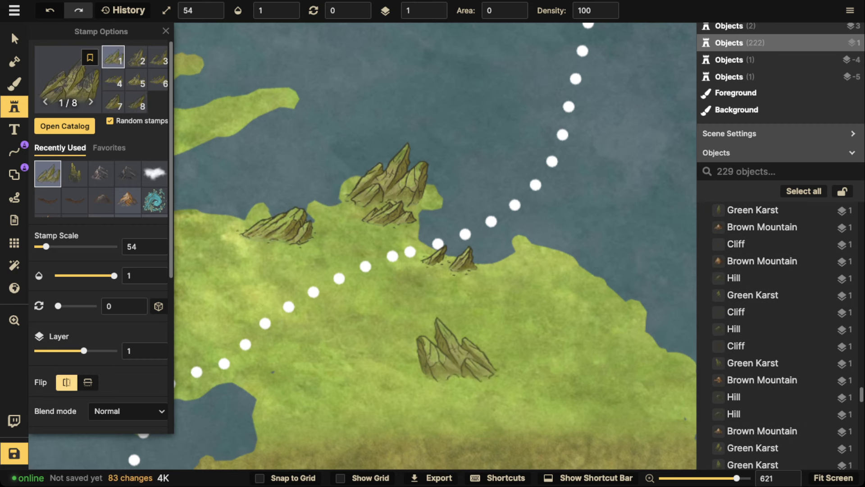
{"action": "left_click", "coordinate": [540, 250]}
{"action": "left_click", "coordinate": [598, 291]}
- Stamp a Green Jagged Rock on the eastern landmass's northwestern coast and select it for editing
{"action": "key", "text": "space"}
{"action": "left_click_drag", "start_coordinate": [403, 233], "coordinate": [579, 193]}
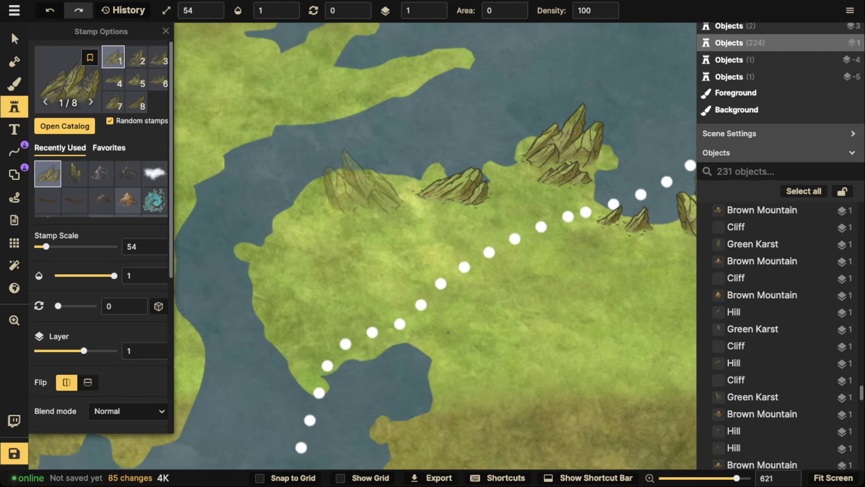
{"action": "left_click", "coordinate": [354, 159]}
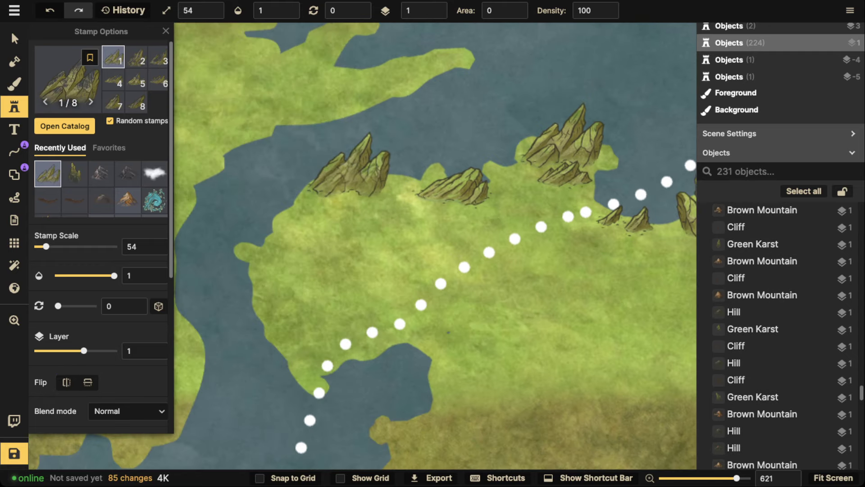
{"action": "left_click", "coordinate": [306, 214]}
{"action": "scroll", "coordinate": [419, 203], "scroll_direction": "down", "scroll_amount": 2}
{"action": "left_click_drag", "start_coordinate": [508, 112], "coordinate": [529, 36]}
{"action": "left_click_drag", "start_coordinate": [446, 110], "coordinate": [444, 169]}
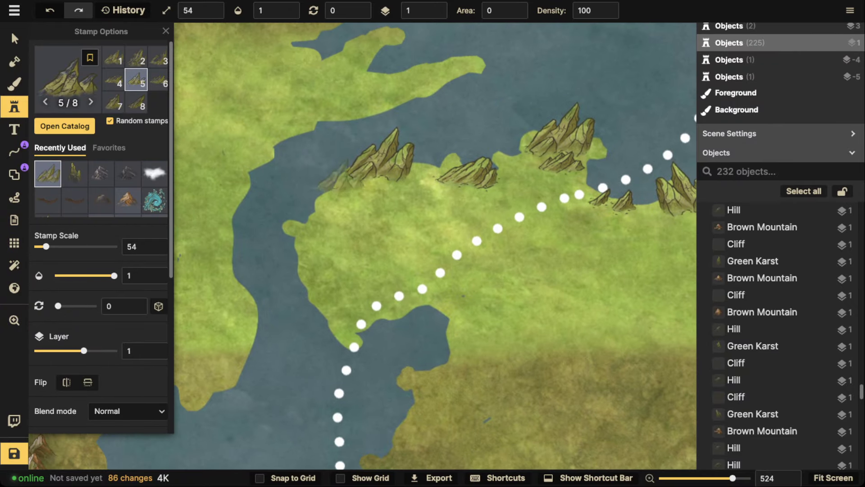
{"action": "left_click", "coordinate": [15, 38]}
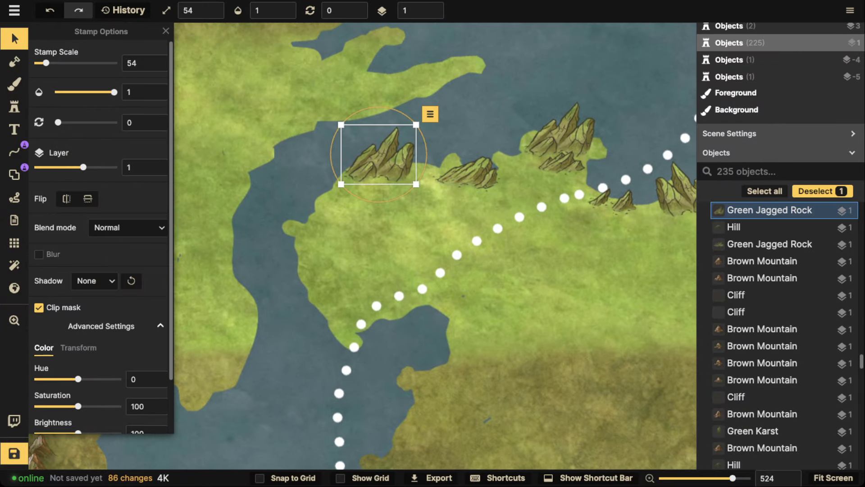
- Flip the selected Green Jagged Rock horizontally and stamp three more mirrored ones down the eastern landmass's northwestern coast
{"action": "left_click", "coordinate": [66, 199]}
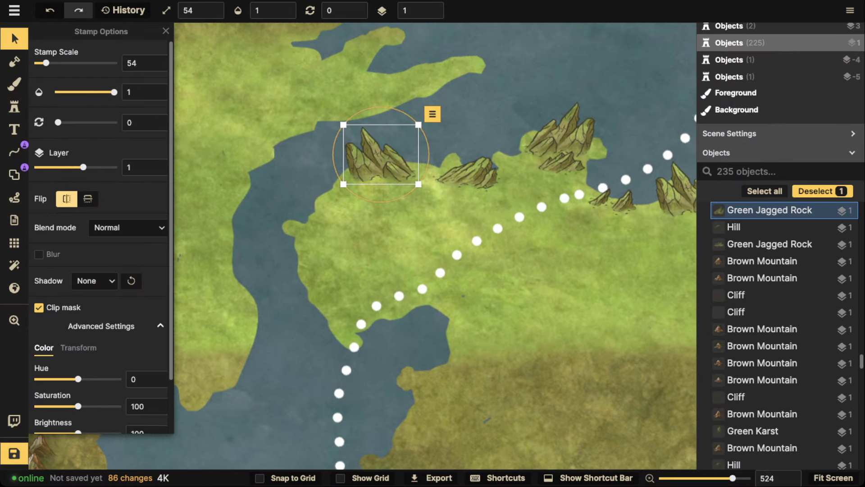
{"action": "left_click", "coordinate": [14, 107]}
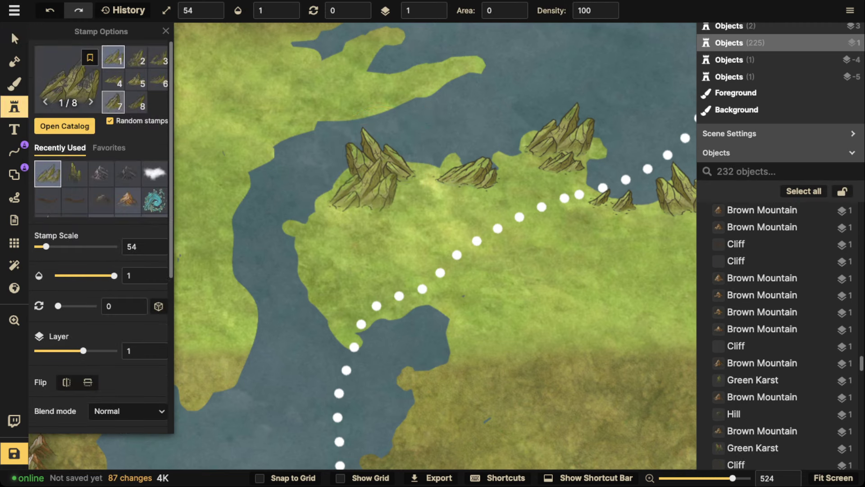
{"action": "key", "text": "f"}
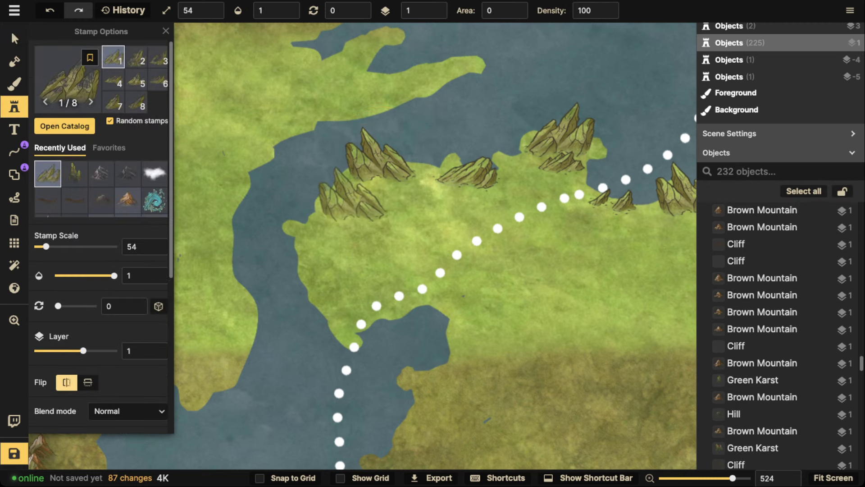
{"action": "left_click", "coordinate": [350, 189]}
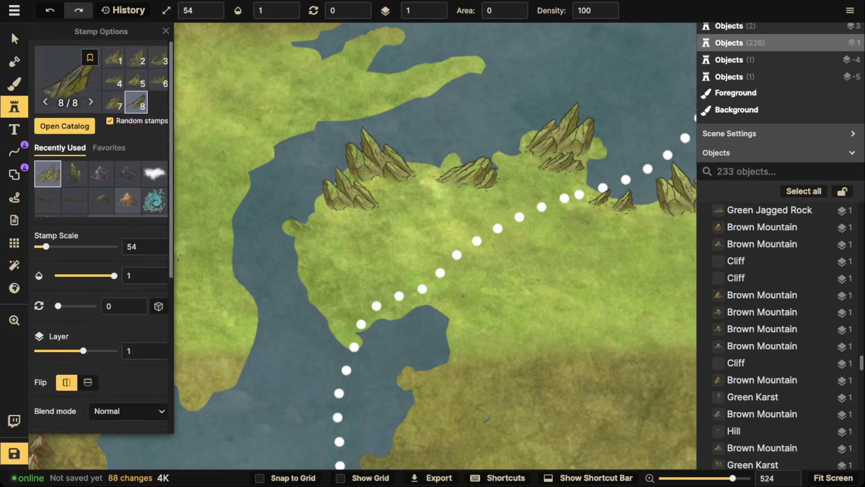
{"action": "left_click", "coordinate": [299, 224]}
{"action": "left_click", "coordinate": [324, 256]}
- Stamp a small Green Jagged Rock on the eastern landmass's east coast, southeast of the existing rocks
{"action": "key", "text": "space"}
{"action": "left_click_drag", "start_coordinate": [474, 230], "coordinate": [387, 239]}
{"action": "key", "text": "space"}
{"action": "left_click_drag", "start_coordinate": [495, 267], "coordinate": [286, 203]}
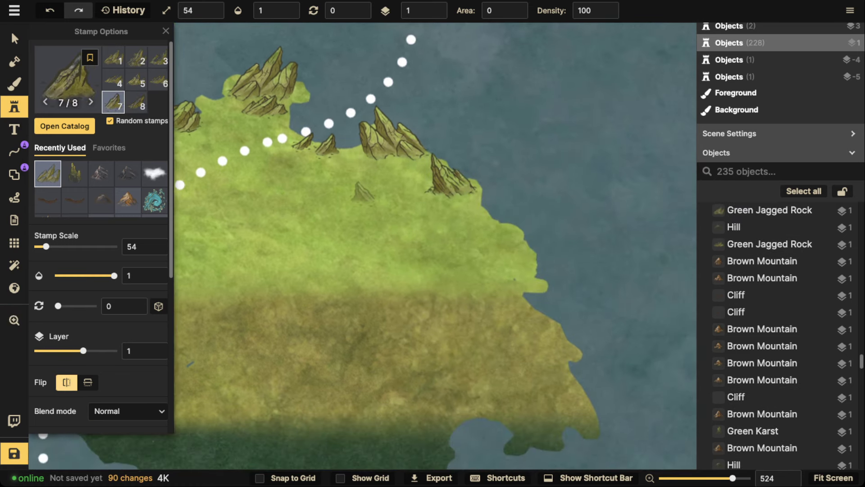
{"action": "left_click", "coordinate": [501, 227]}
{"action": "scroll", "coordinate": [469, 212], "scroll_direction": "down", "scroll_amount": 4}
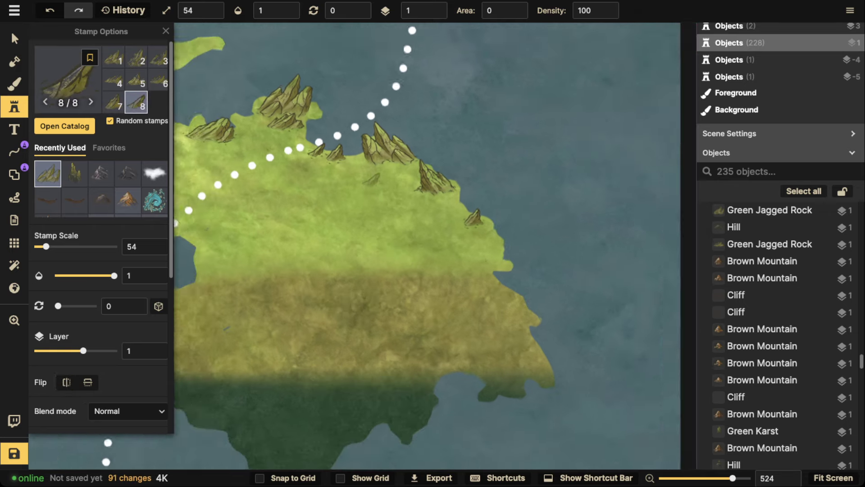
- Choose the Green Karst stamp from the Fantasy World catalog
{"action": "key", "text": "space"}
{"action": "left_click_drag", "start_coordinate": [408, 151], "coordinate": [536, 155]}
{"action": "scroll", "coordinate": [431, 153], "scroll_direction": "up", "scroll_amount": 4}
{"action": "key", "text": "space"}
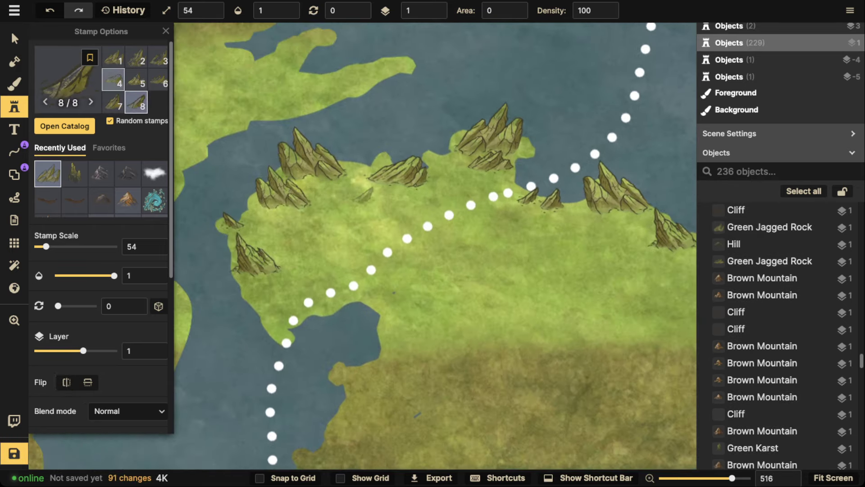
{"action": "left_click", "coordinate": [64, 125]}
{"action": "scroll", "coordinate": [502, 305], "scroll_direction": "down", "scroll_amount": 1}
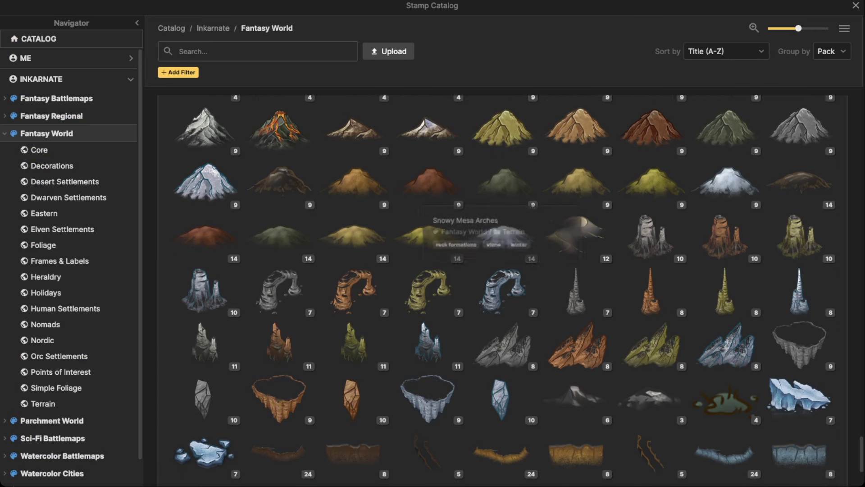
{"action": "left_click", "coordinate": [353, 336]}
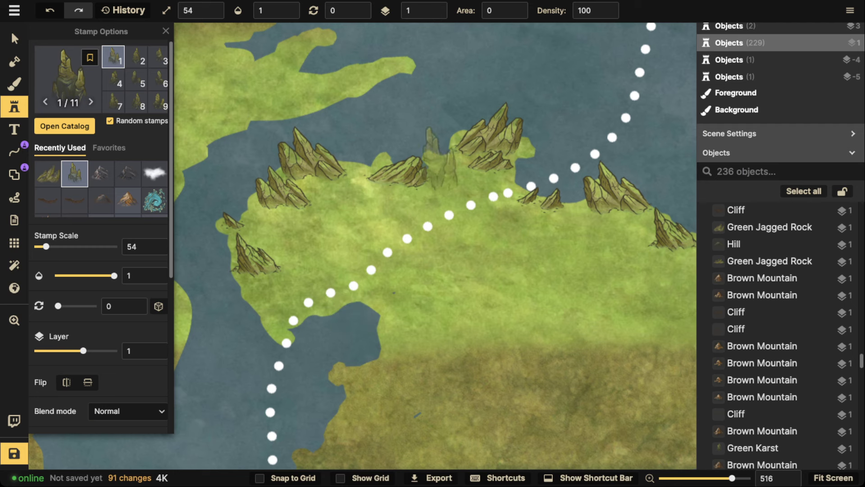
- Stamp a cluster of Green Karsts at scale 34 inland on the eastern landmass, south of its northern peninsula and along the plate boundary
{"action": "scroll", "coordinate": [464, 113], "scroll_direction": "up", "scroll_amount": 1}
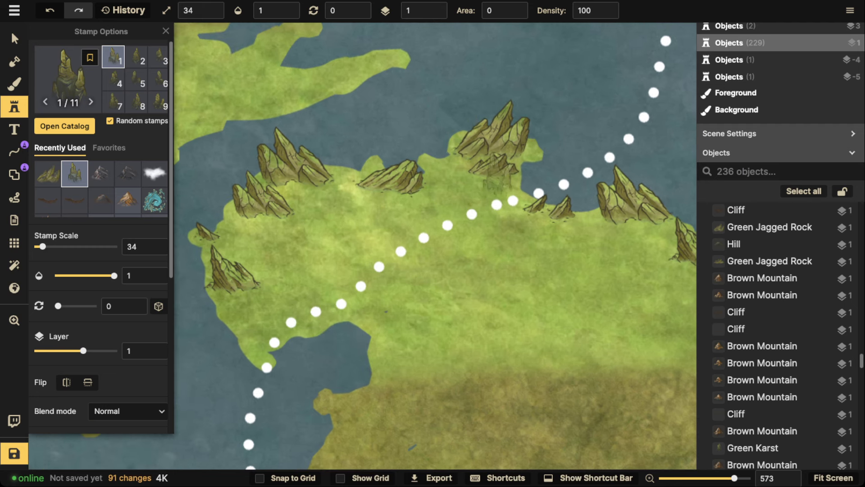
{"action": "left_click", "coordinate": [509, 194]}
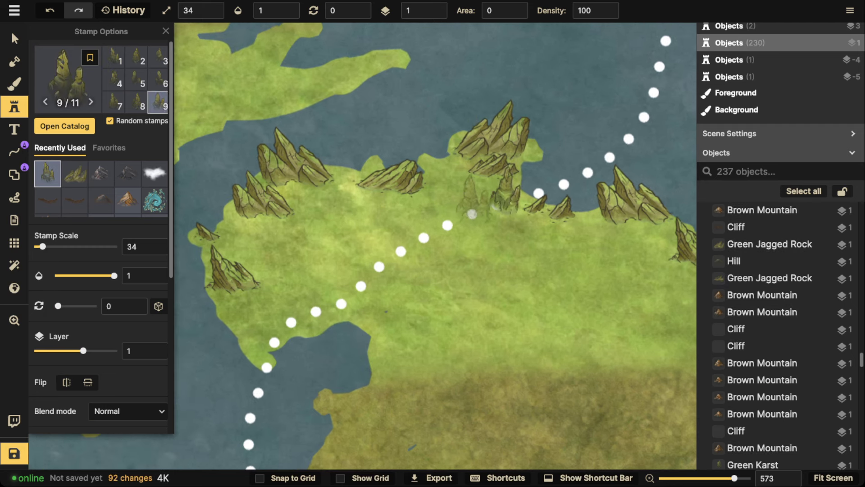
{"action": "left_click", "coordinate": [481, 200]}
{"action": "left_click", "coordinate": [463, 229]}
{"action": "left_click", "coordinate": [421, 235]}
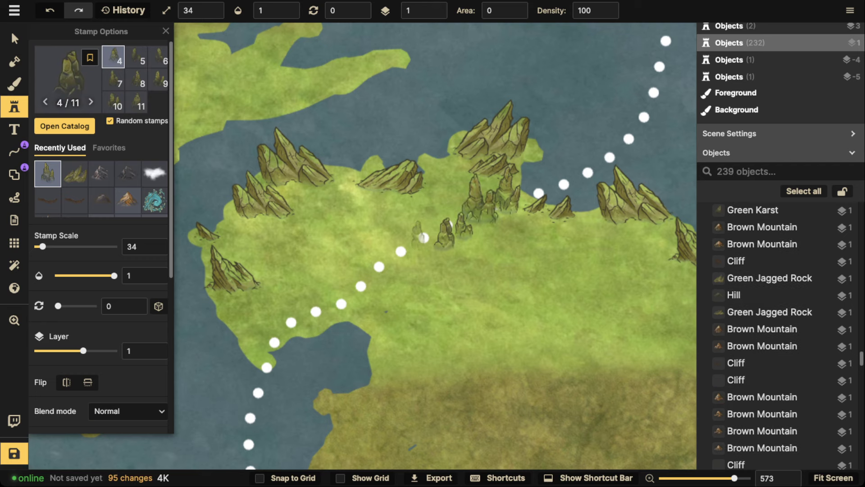
{"action": "left_click", "coordinate": [442, 236]}
{"action": "left_click", "coordinate": [469, 235]}
{"action": "left_click", "coordinate": [500, 244]}
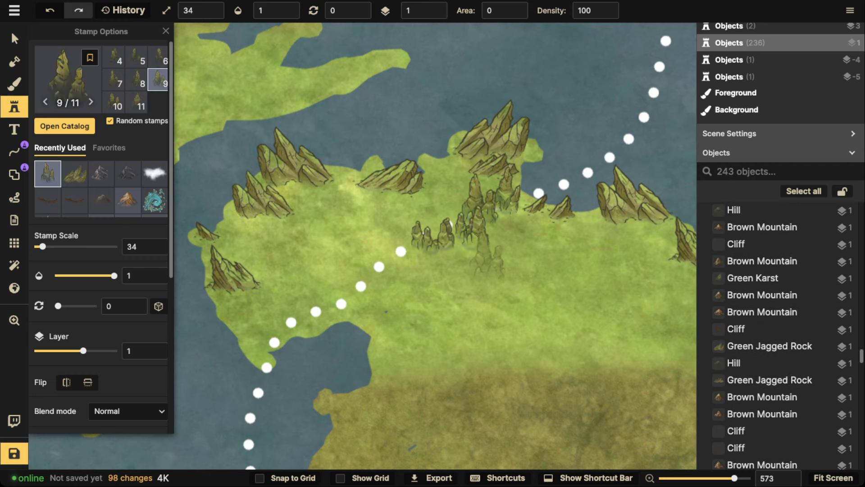
{"action": "scroll", "coordinate": [403, 172], "scroll_direction": "down", "scroll_amount": 2}
{"action": "left_click", "coordinate": [374, 231]}
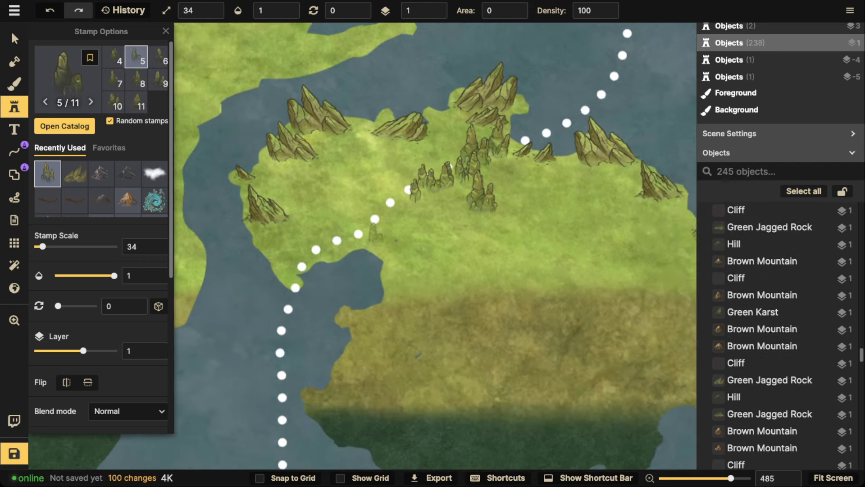
{"action": "scroll", "coordinate": [371, 231], "scroll_direction": "up", "scroll_amount": 3}
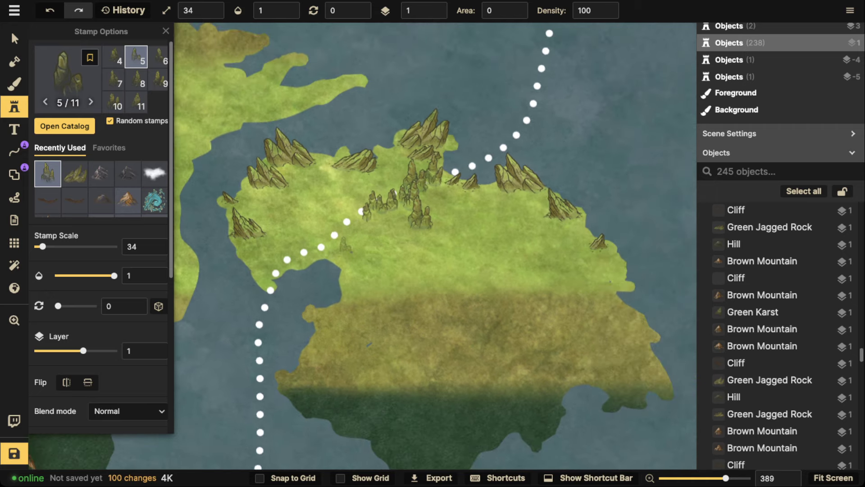
{"action": "left_click", "coordinate": [389, 199]}
- Survey the mountain ranges and plate boundaries across the continents, from the eastern landmass to the northern and southern snowfields
{"action": "scroll", "coordinate": [324, 181], "scroll_direction": "down", "scroll_amount": 5}
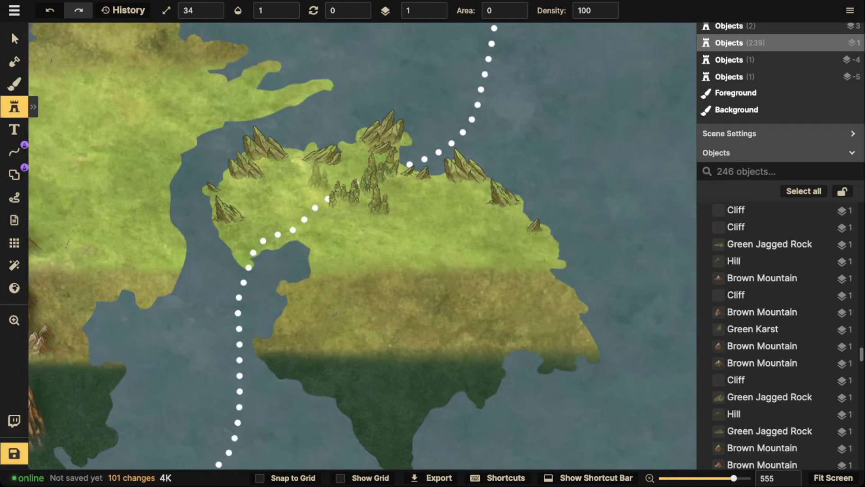
{"action": "left_click_drag", "start_coordinate": [324, 180], "coordinate": [448, 144]}
{"action": "scroll", "coordinate": [407, 174], "scroll_direction": "down", "scroll_amount": 2}
{"action": "scroll", "coordinate": [406, 181], "scroll_direction": "down", "scroll_amount": 4}
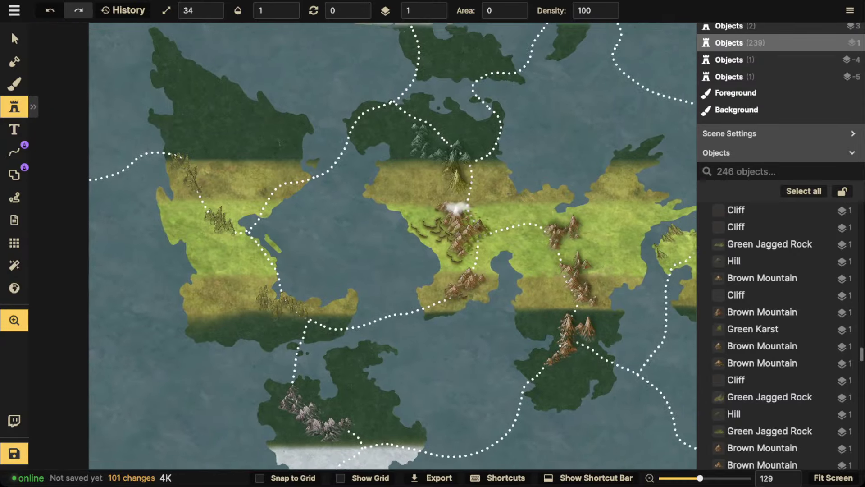
{"action": "scroll", "coordinate": [412, 196], "scroll_direction": "down", "scroll_amount": 1}
{"action": "left_click_drag", "start_coordinate": [581, 271], "coordinate": [408, 266]}
{"action": "scroll", "coordinate": [414, 270], "scroll_direction": "up", "scroll_amount": 1}
{"action": "scroll", "coordinate": [428, 261], "scroll_direction": "up", "scroll_amount": 3}
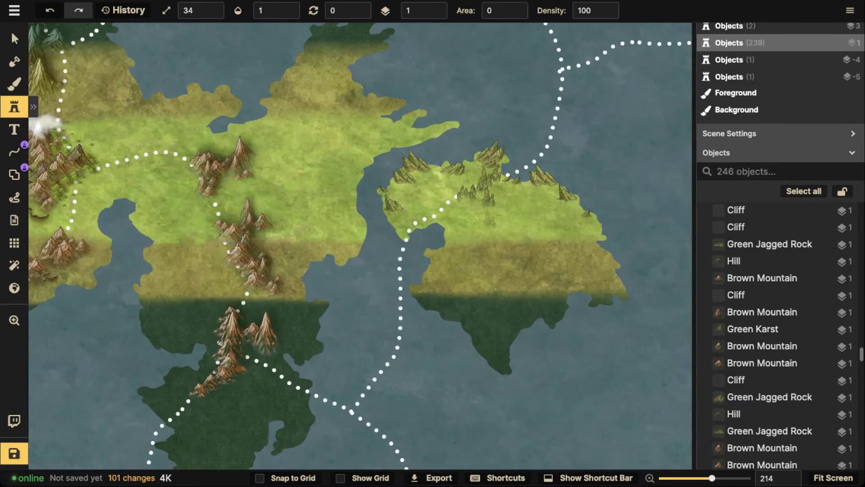
{"action": "left_click_drag", "start_coordinate": [351, 158], "coordinate": [530, 340]}
{"action": "left_click_drag", "start_coordinate": [351, 181], "coordinate": [501, 316]}
{"action": "left_click_drag", "start_coordinate": [301, 131], "coordinate": [321, 163]}
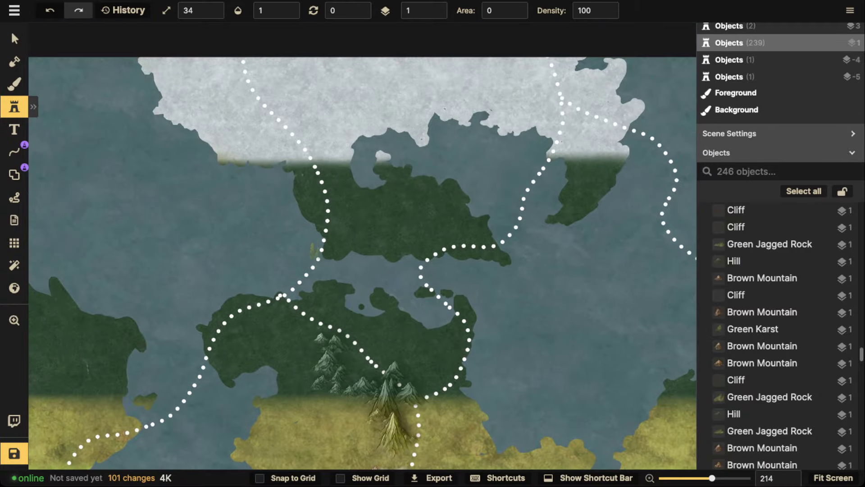
{"action": "left_click_drag", "start_coordinate": [315, 424], "coordinate": [315, 68]}
{"action": "left_click_drag", "start_coordinate": [131, 413], "coordinate": [240, 164]}
{"action": "scroll", "coordinate": [240, 164], "scroll_direction": "up", "scroll_amount": 1}
{"action": "scroll", "coordinate": [304, 240], "scroll_direction": "up", "scroll_amount": 2}
{"action": "left_click_drag", "start_coordinate": [306, 227], "coordinate": [382, 235]}
- Choose the Light Snowcapped Mountains stamp from the Terrain section of the Fantasy World catalog
{"action": "left_click", "coordinate": [33, 107]}
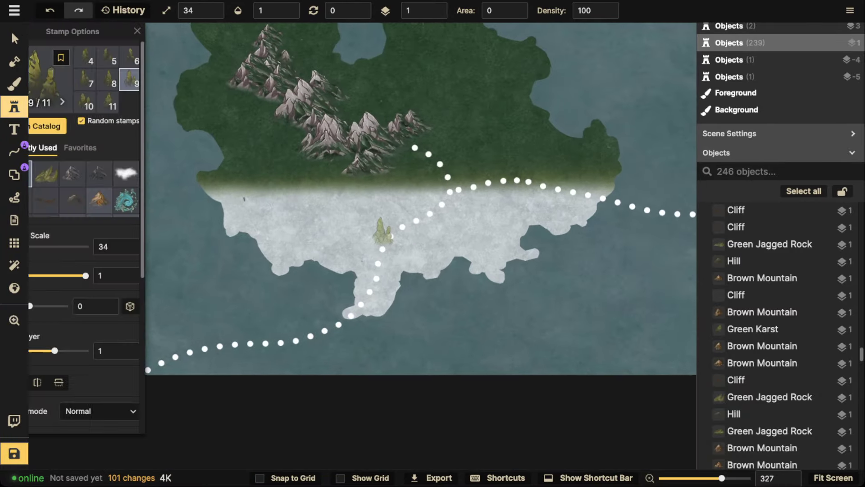
{"action": "key", "text": "f"}
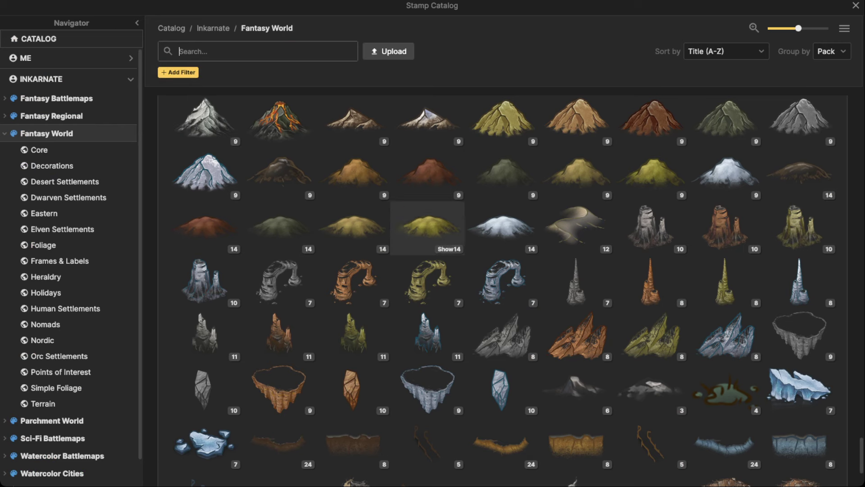
{"action": "scroll", "coordinate": [428, 270], "scroll_direction": "up", "scroll_amount": 3}
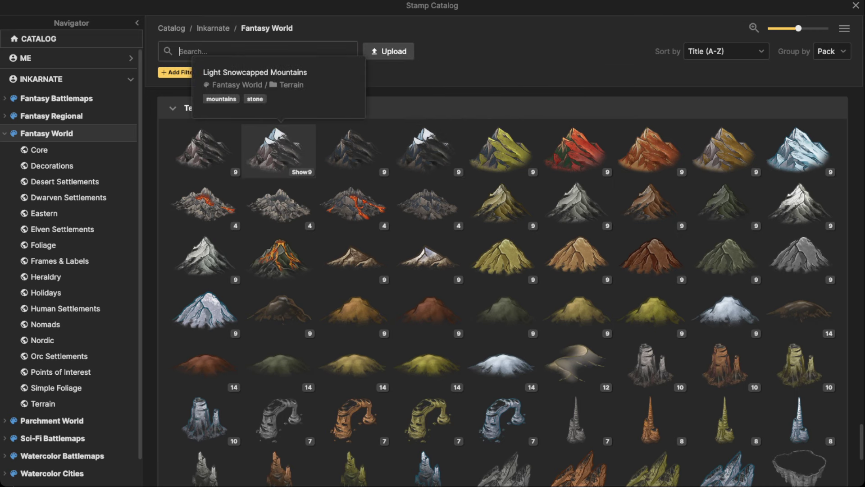
{"action": "left_click", "coordinate": [278, 148]}
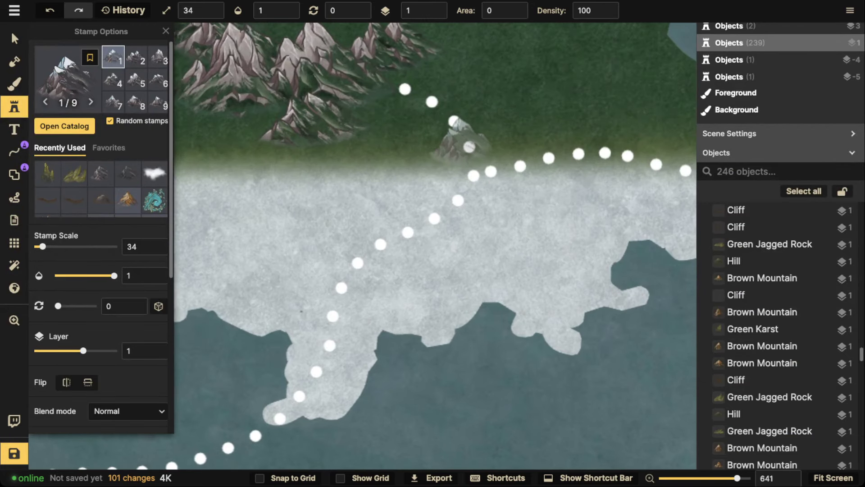
- Stamp three Light Snowcapped Mountains at scale 34 on the plate boundary, where the southern continent's forest meets the snow
{"action": "left_click", "coordinate": [457, 135]}
{"action": "left_click", "coordinate": [478, 156]}
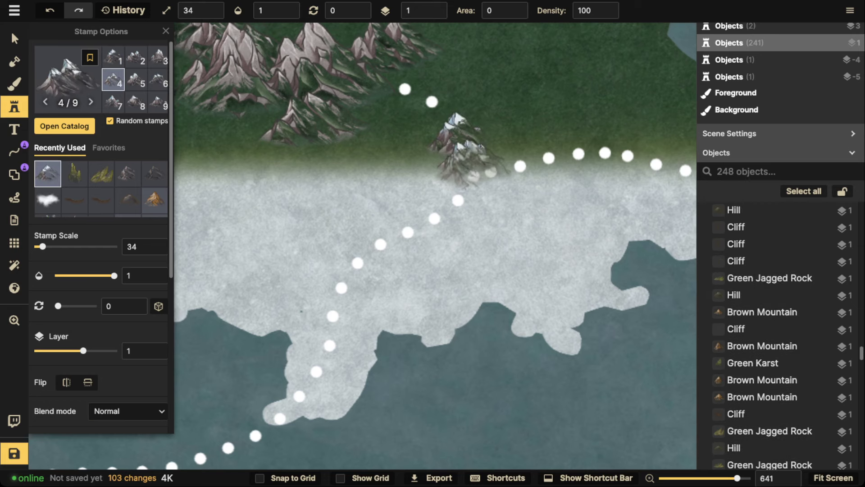
{"action": "left_click", "coordinate": [465, 166]}
{"action": "left_click", "coordinate": [473, 164]}
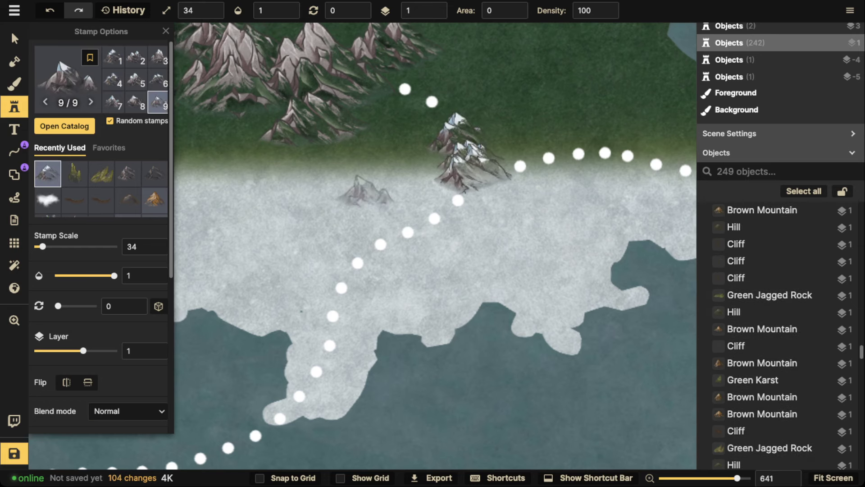
- Stamp seven Snow Mountains from the catalog at scale 34 along the plate boundary, across the southern snowfield towards its southern tip
{"action": "left_click", "coordinate": [63, 74]}
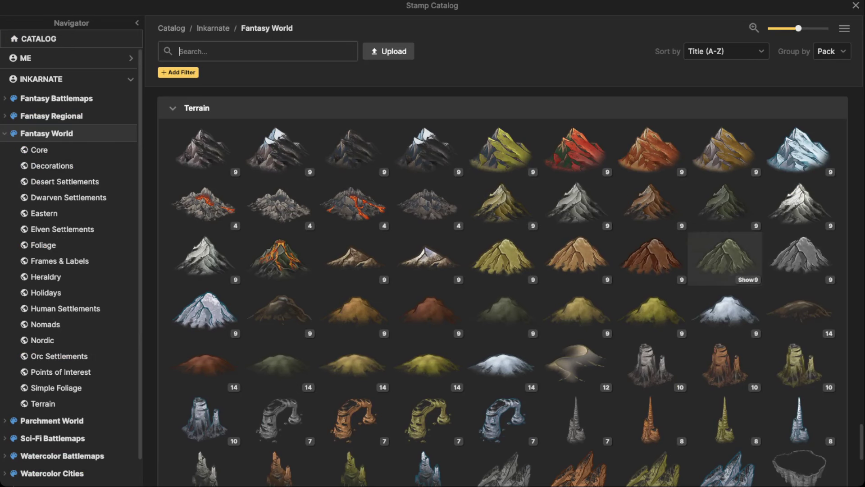
{"action": "left_click", "coordinate": [797, 148]}
{"action": "left_click", "coordinate": [455, 198]}
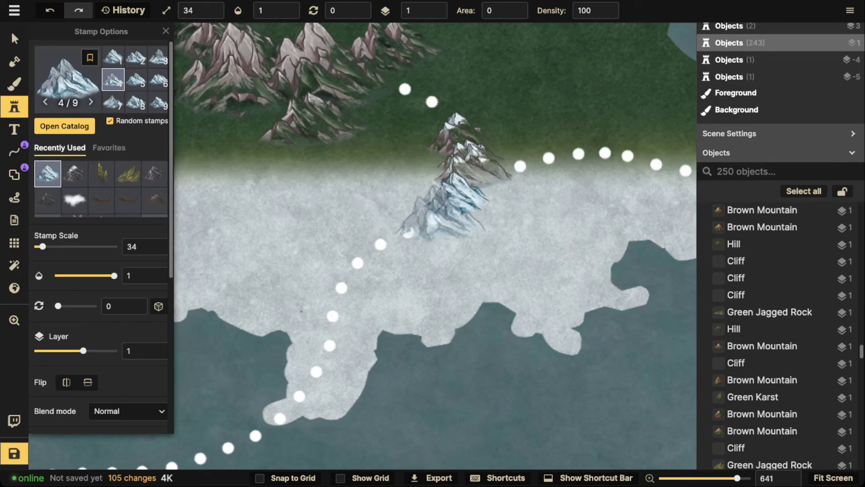
{"action": "left_click", "coordinate": [440, 215]}
{"action": "left_click", "coordinate": [393, 236]}
{"action": "left_click", "coordinate": [365, 264]}
{"action": "left_click_drag", "start_coordinate": [341, 287], "coordinate": [336, 310]}
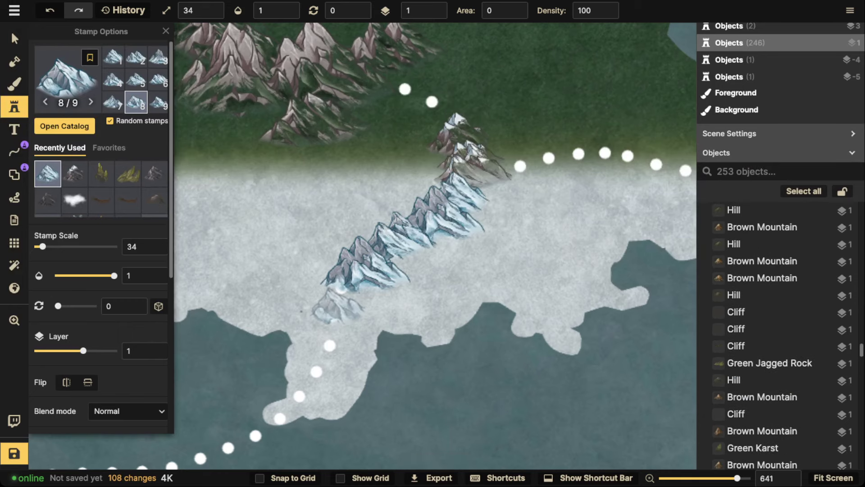
{"action": "left_click", "coordinate": [333, 328]}
{"action": "left_click", "coordinate": [333, 354]}
{"action": "left_click", "coordinate": [331, 365]}
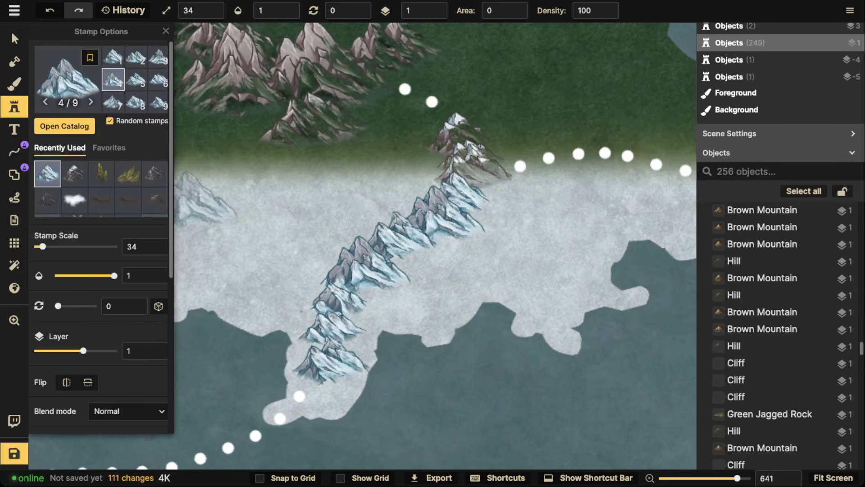
- Select all seven Snow Mountains on the southern snowfield and set their blend mode to Luminosity
{"action": "left_click", "coordinate": [15, 38]}
{"action": "left_click_drag", "start_coordinate": [247, 203], "coordinate": [500, 436]}
{"action": "left_click", "coordinate": [128, 227]}
{"action": "scroll", "coordinate": [106, 338], "scroll_direction": "down", "scroll_amount": 5}
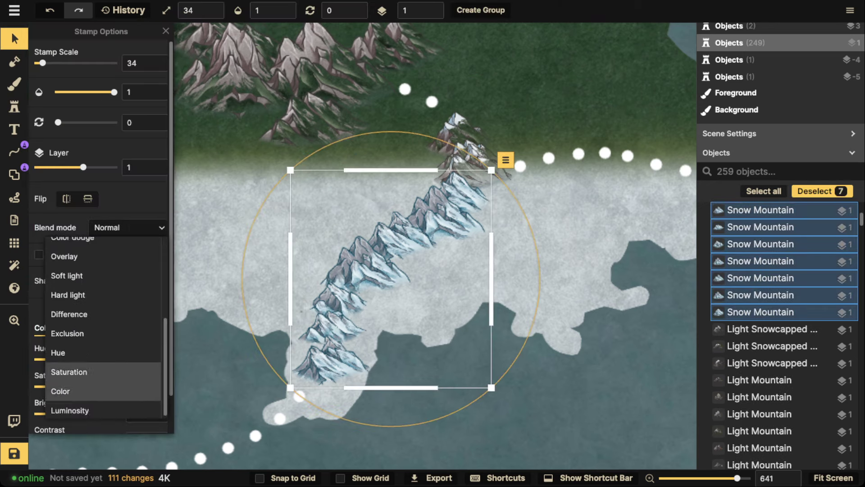
{"action": "left_click", "coordinate": [107, 407]}
{"action": "scroll", "coordinate": [404, 198], "scroll_direction": "down", "scroll_amount": 2}
{"action": "key", "text": "Escape"}
- Set the selected Snow Mountains' brightness to 121 and contrast to about 56
{"action": "scroll", "coordinate": [404, 198], "scroll_direction": "down", "scroll_amount": 3}
{"action": "left_click_drag", "start_coordinate": [404, 198], "coordinate": [467, 200]}
{"action": "left_click_drag", "start_coordinate": [451, 266], "coordinate": [526, 335]}
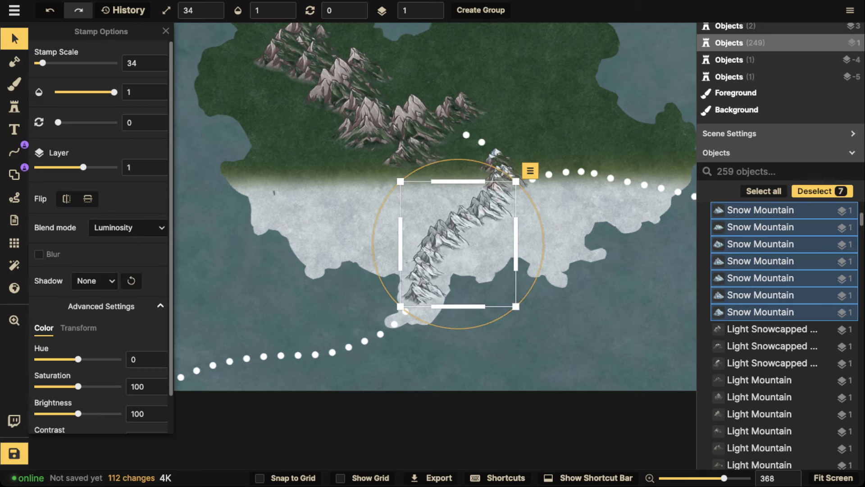
{"action": "scroll", "coordinate": [99, 226], "scroll_direction": "down", "scroll_amount": 2}
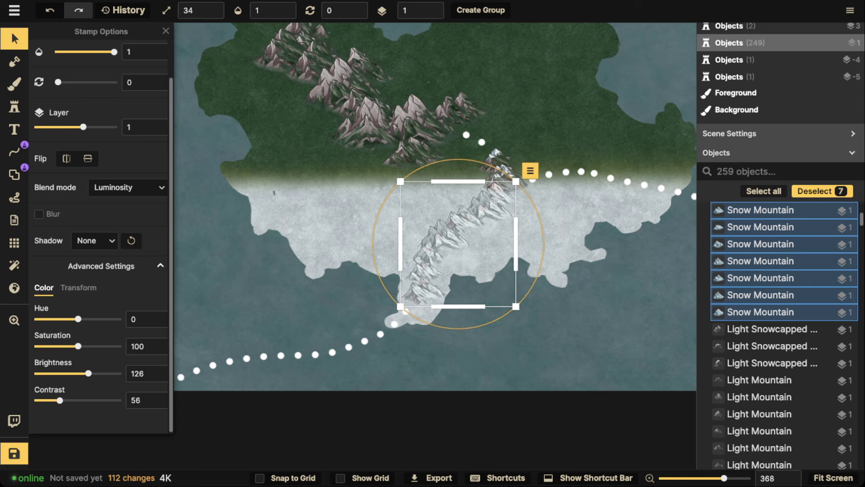
{"action": "left_click", "coordinate": [356, 199]}
{"action": "scroll", "coordinate": [356, 199], "scroll_direction": "down", "scroll_amount": 3}
- Nudge the northernmost Snow Mountain and the snowcapped mountains above it so the two ranges line up at the snow's edge
{"action": "left_click", "coordinate": [464, 195]}
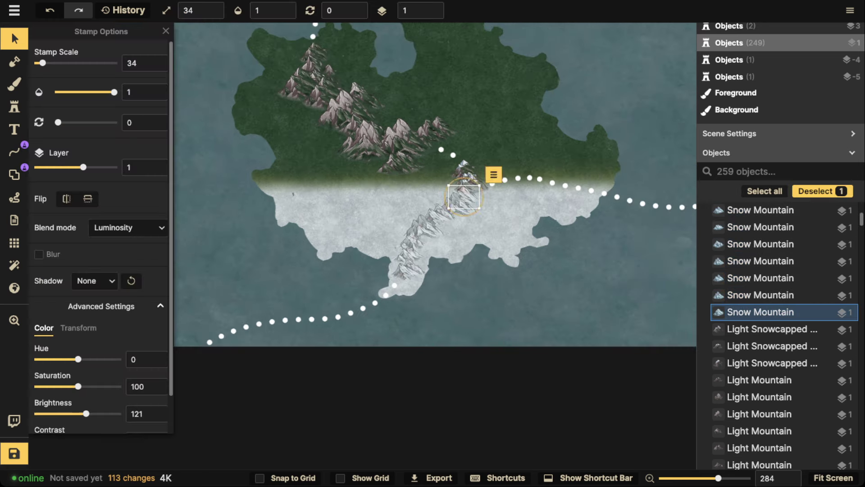
{"action": "left_click_drag", "start_coordinate": [465, 196], "coordinate": [468, 176]}
{"action": "left_click", "coordinate": [462, 166]}
{"action": "key", "text": "Escape"}
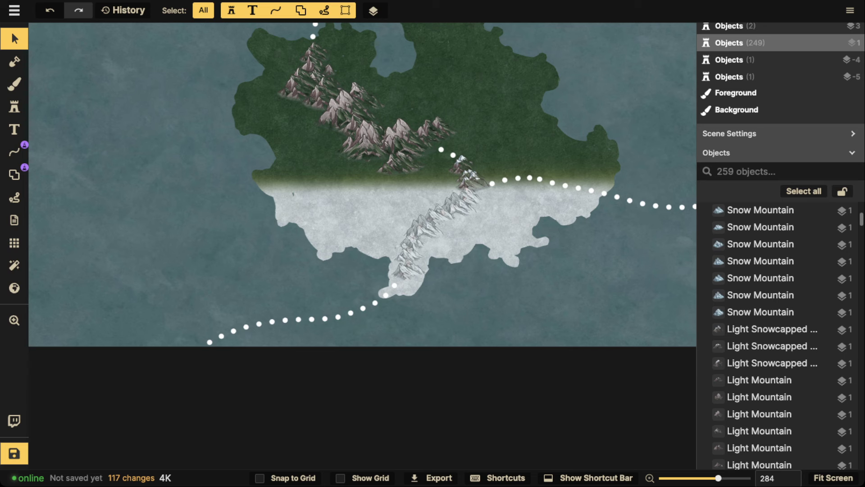
- Shrink the southernmost Snow Mountain and fit it to the end of the range on the southern peninsula
{"action": "left_click", "coordinate": [784, 295]}
{"action": "left_click", "coordinate": [760, 312]}
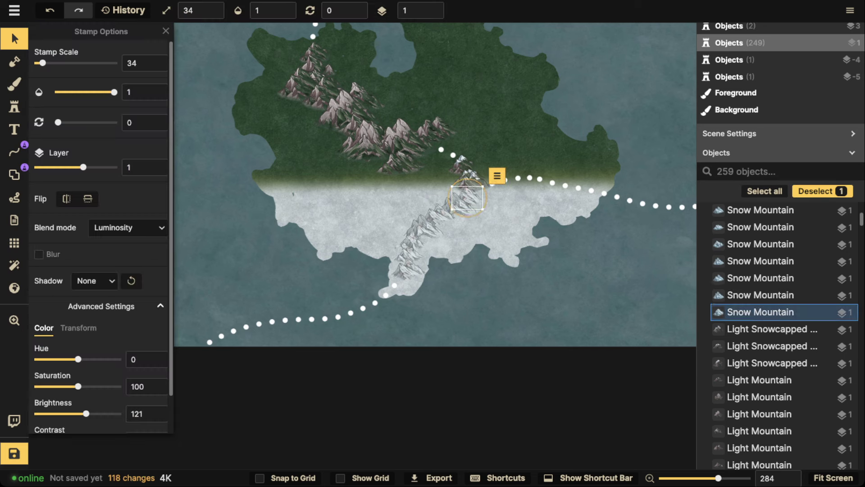
{"action": "left_click", "coordinate": [760, 210]}
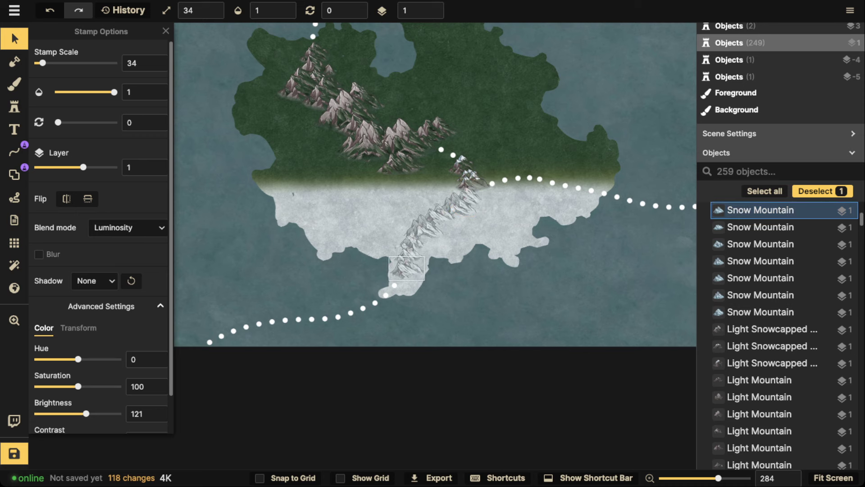
{"action": "scroll", "coordinate": [404, 264], "scroll_direction": "up", "scroll_amount": 8}
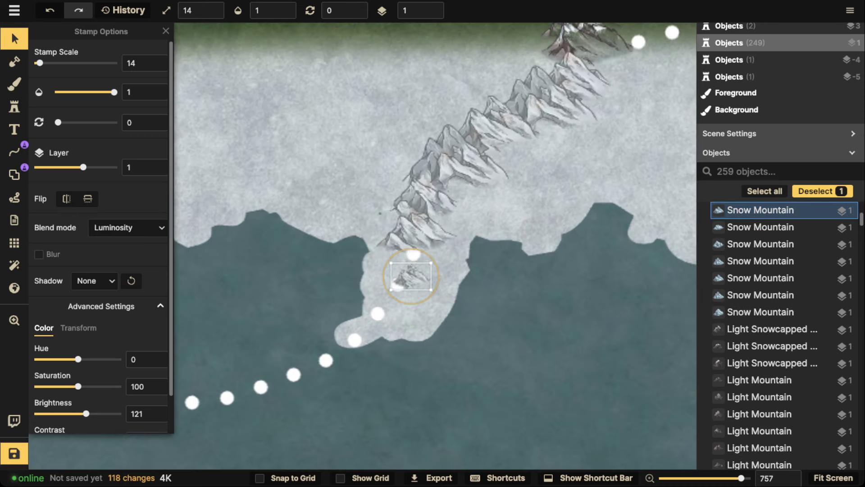
{"action": "left_click_drag", "start_coordinate": [431, 289], "coordinate": [444, 295]}
{"action": "key", "text": "space"}
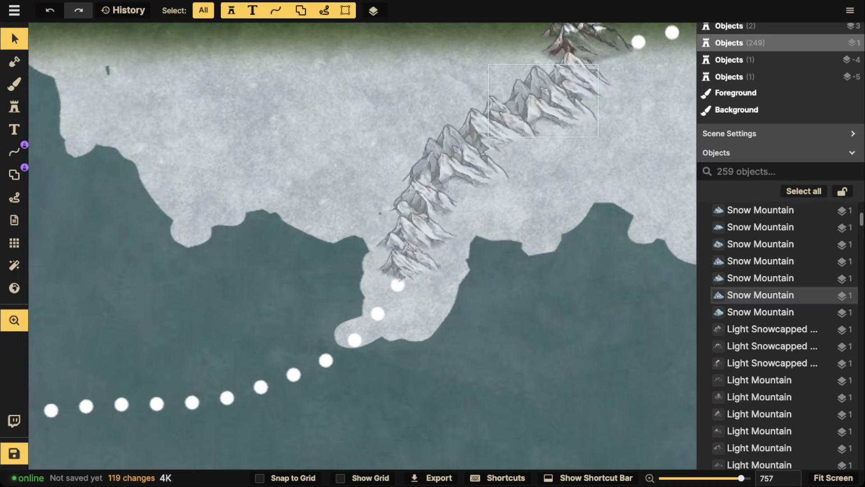
- Pick up a Snow Mountain from the range as the stamp and set its blend mode to Luminosity
{"action": "left_click_drag", "start_coordinate": [477, 149], "coordinate": [445, 271]}
{"action": "left_click", "coordinate": [15, 107]}
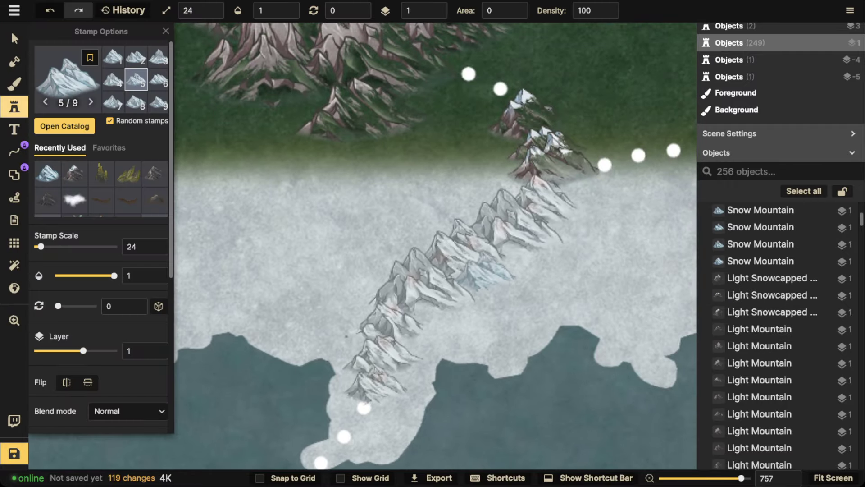
{"action": "left_click", "coordinate": [15, 39]}
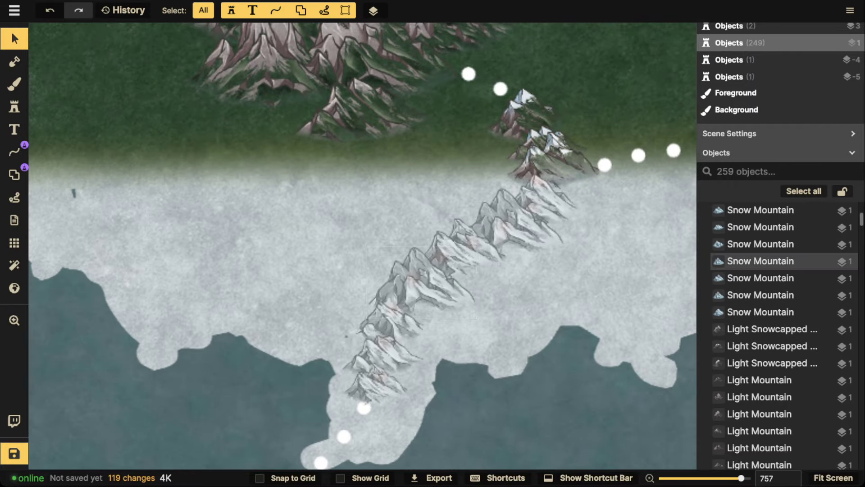
{"action": "left_click", "coordinate": [422, 282]}
{"action": "key", "text": "s"}
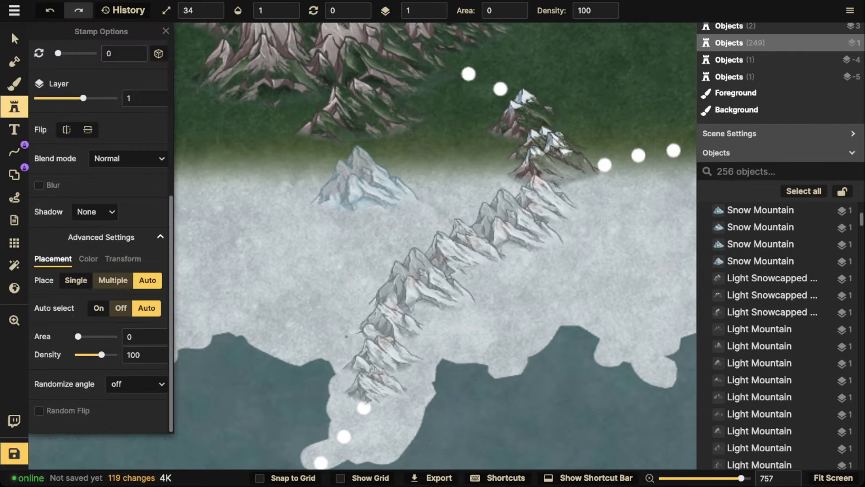
{"action": "left_click", "coordinate": [127, 158]}
{"action": "scroll", "coordinate": [97, 293], "scroll_direction": "down", "scroll_amount": 3}
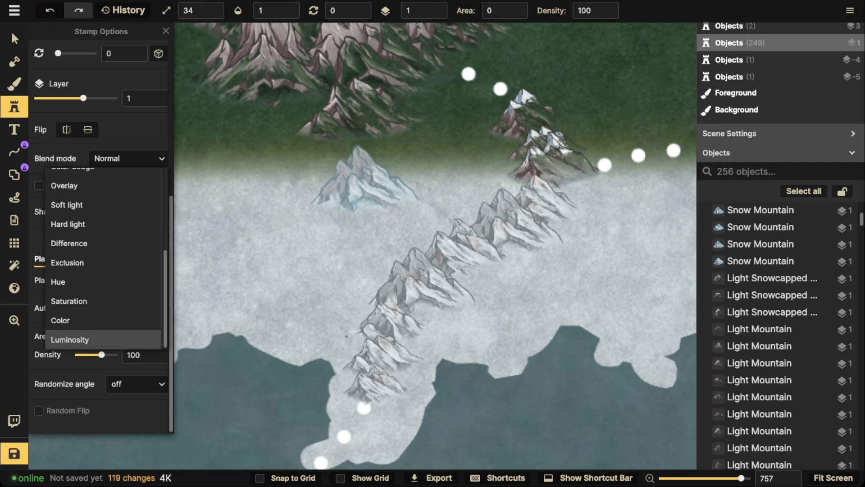
{"action": "left_click", "coordinate": [96, 338]}
- Stamp five smaller Snow Mountains at scale 24 along both sides of the southern snowfield range
{"action": "left_click", "coordinate": [454, 309]}
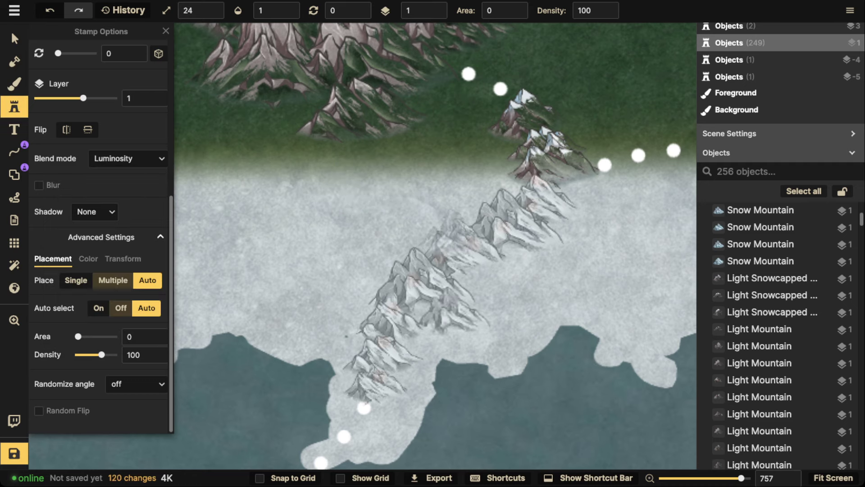
{"action": "left_click", "coordinate": [432, 224]}
{"action": "left_click", "coordinate": [530, 208]}
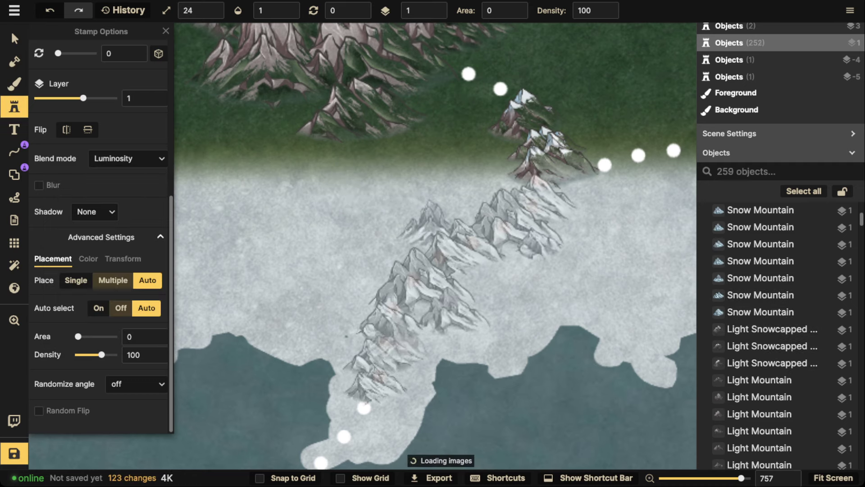
{"action": "left_click", "coordinate": [385, 342]}
- Stamp three Light Snowcapped Mountains at scale 24 in the forest, branching northeast from the range above the southern snow line
{"action": "left_click_drag", "start_coordinate": [383, 72], "coordinate": [367, 192]}
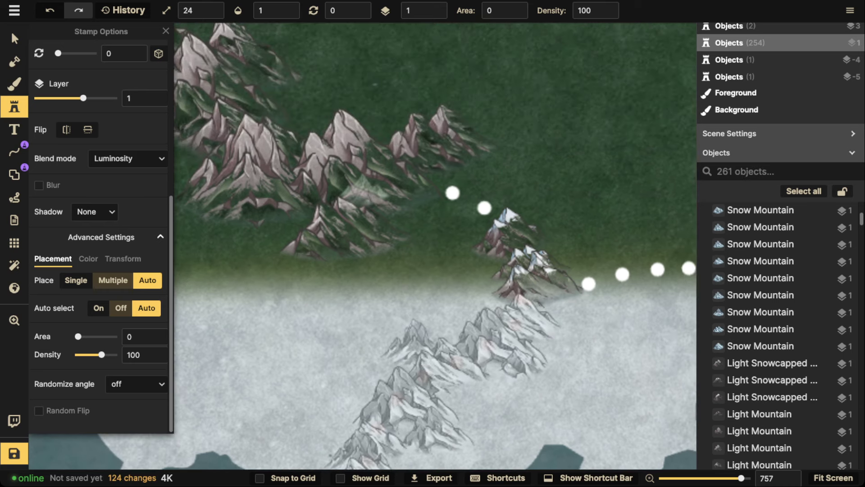
{"action": "scroll", "coordinate": [76, 184], "scroll_direction": "up", "scroll_amount": 5}
{"action": "left_click", "coordinate": [101, 174]}
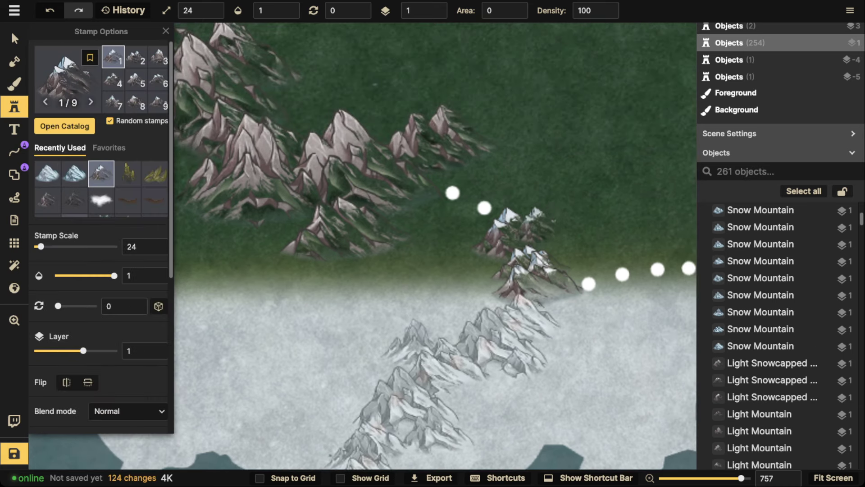
{"action": "left_click", "coordinate": [570, 196]}
{"action": "left_click", "coordinate": [565, 189]}
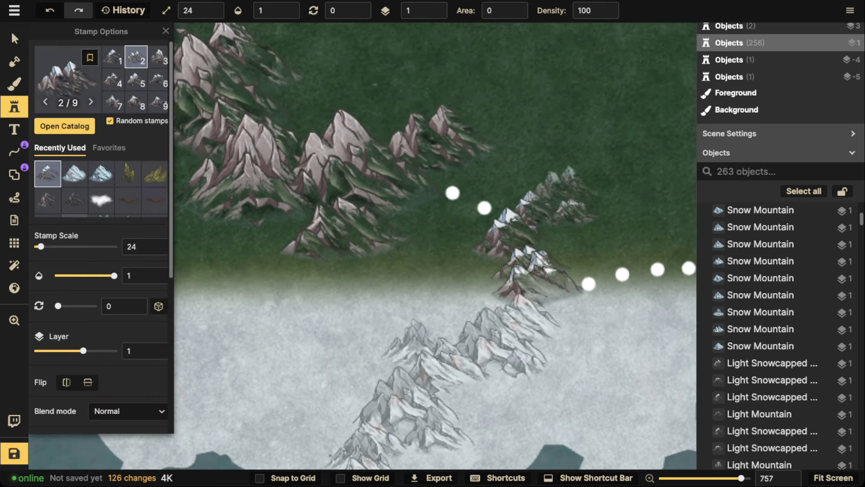
{"action": "left_click", "coordinate": [546, 186]}
- Stamp eight Light Snowcapped Mountains at scale 34 along the northern continent's plate boundary, just south of the snow line
{"action": "scroll", "coordinate": [437, 210], "scroll_direction": "down", "scroll_amount": 5}
{"action": "left_click_drag", "start_coordinate": [434, 213], "coordinate": [610, 194]}
{"action": "left_click_drag", "start_coordinate": [423, 149], "coordinate": [484, 414]}
{"action": "scroll", "coordinate": [473, 316], "scroll_direction": "down", "scroll_amount": 3}
{"action": "left_click_drag", "start_coordinate": [477, 54], "coordinate": [388, 461]}
{"action": "left_click_drag", "start_coordinate": [613, 216], "coordinate": [399, 173]}
{"action": "scroll", "coordinate": [433, 280], "scroll_direction": "up", "scroll_amount": 6}
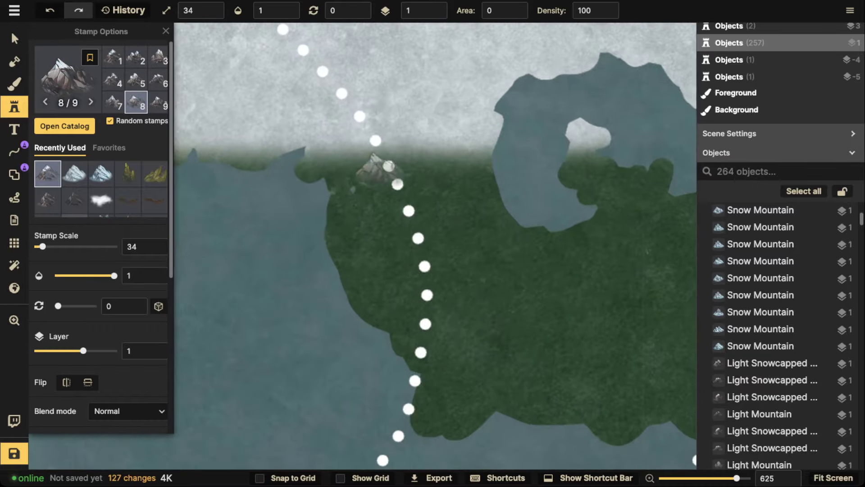
{"action": "left_click", "coordinate": [385, 165]}
{"action": "left_click", "coordinate": [404, 184]}
{"action": "left_click", "coordinate": [425, 186]}
{"action": "left_click", "coordinate": [409, 198]}
{"action": "left_click", "coordinate": [419, 206]}
{"action": "left_click", "coordinate": [425, 207]}
{"action": "left_click", "coordinate": [452, 209]}
{"action": "left_click", "coordinate": [460, 237]}
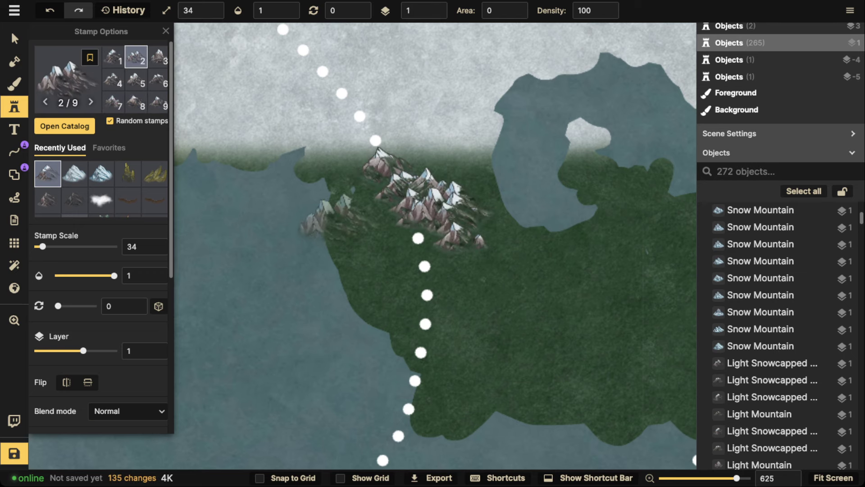
- Switch the stamp to the recently used Snow Mountain and set its blend mode to Luminosity
{"action": "left_click_drag", "start_coordinate": [309, 148], "coordinate": [436, 280]}
{"action": "left_click", "coordinate": [75, 173]}
{"action": "scroll", "coordinate": [444, 265], "scroll_direction": "up", "scroll_amount": 1}
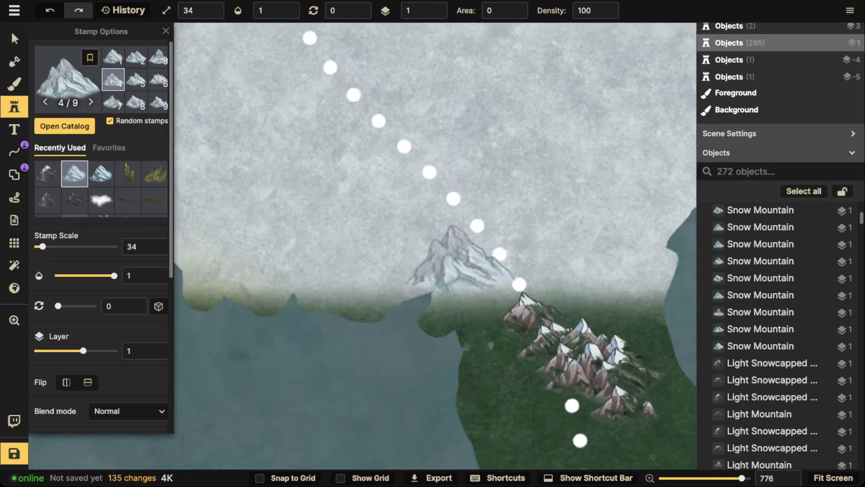
{"action": "scroll", "coordinate": [100, 225], "scroll_direction": "down", "scroll_amount": 5}
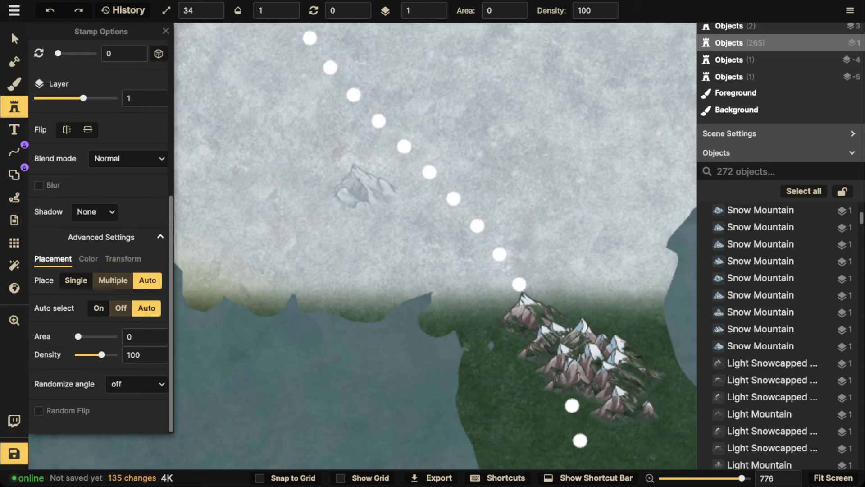
{"action": "left_click", "coordinate": [127, 158]}
{"action": "scroll", "coordinate": [72, 293], "scroll_direction": "down", "scroll_amount": 5}
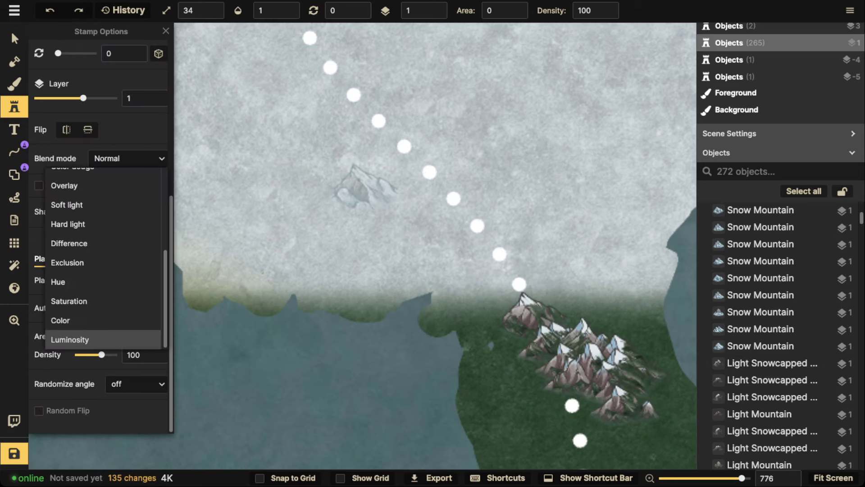
{"action": "left_click", "coordinate": [72, 338]}
- Stamp Snow Mountains at scale 34 along the plate boundary, from the forest's edge northwest across the northern snowfield
{"action": "left_click_drag", "start_coordinate": [517, 284], "coordinate": [513, 253]}
{"action": "key", "text": "space"}
{"action": "left_click_drag", "start_coordinate": [469, 218], "coordinate": [482, 247]}
{"action": "left_click_drag", "start_coordinate": [486, 232], "coordinate": [381, 126]}
{"action": "key", "text": "space"}
{"action": "left_click_drag", "start_coordinate": [349, 107], "coordinate": [367, 204]}
{"action": "left_click", "coordinate": [355, 155]}
{"action": "left_click", "coordinate": [467, 239]}
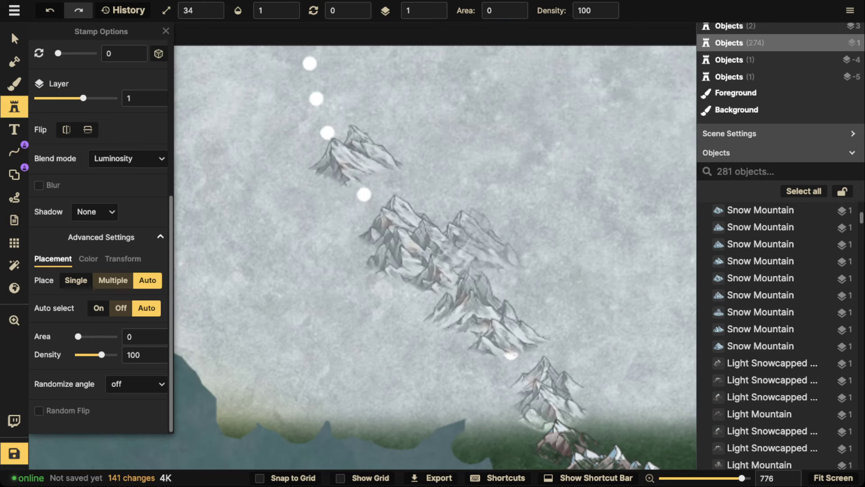